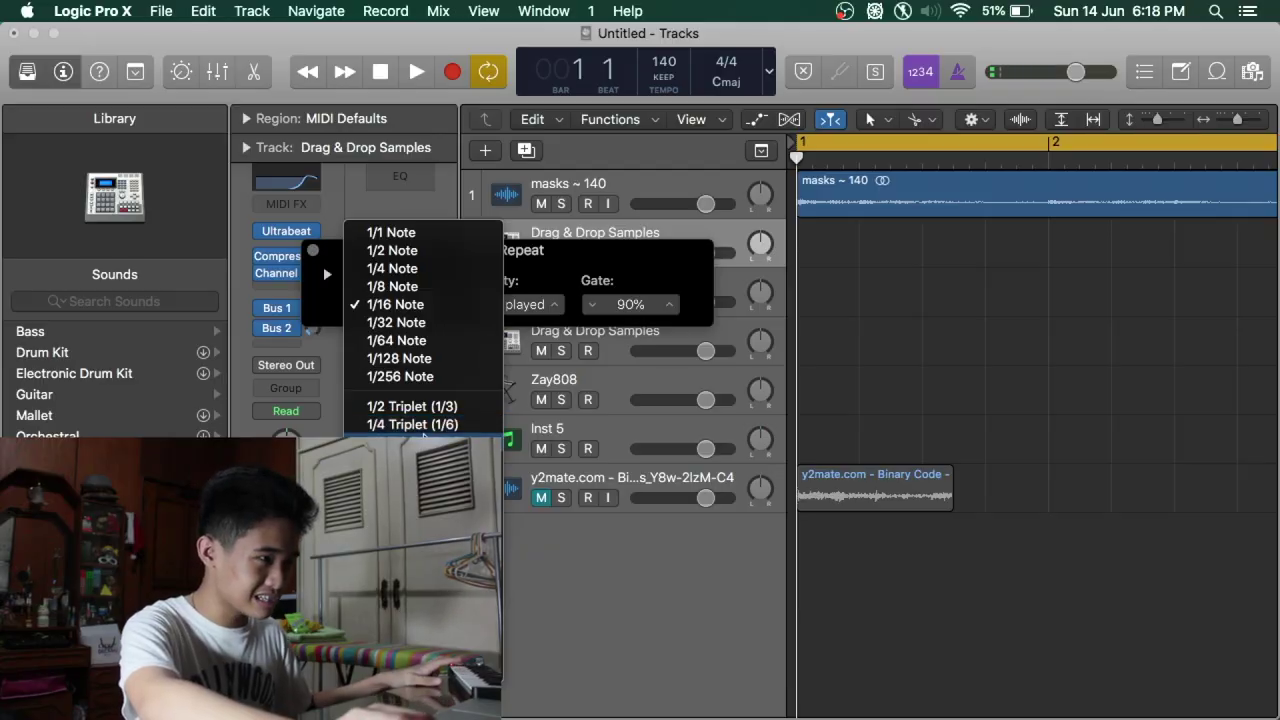
# Record a Note Repeat pattern at 1/8 Triplet rate on track 2 and a second drum pattern on track 3.
pyautogui.click(412, 443)
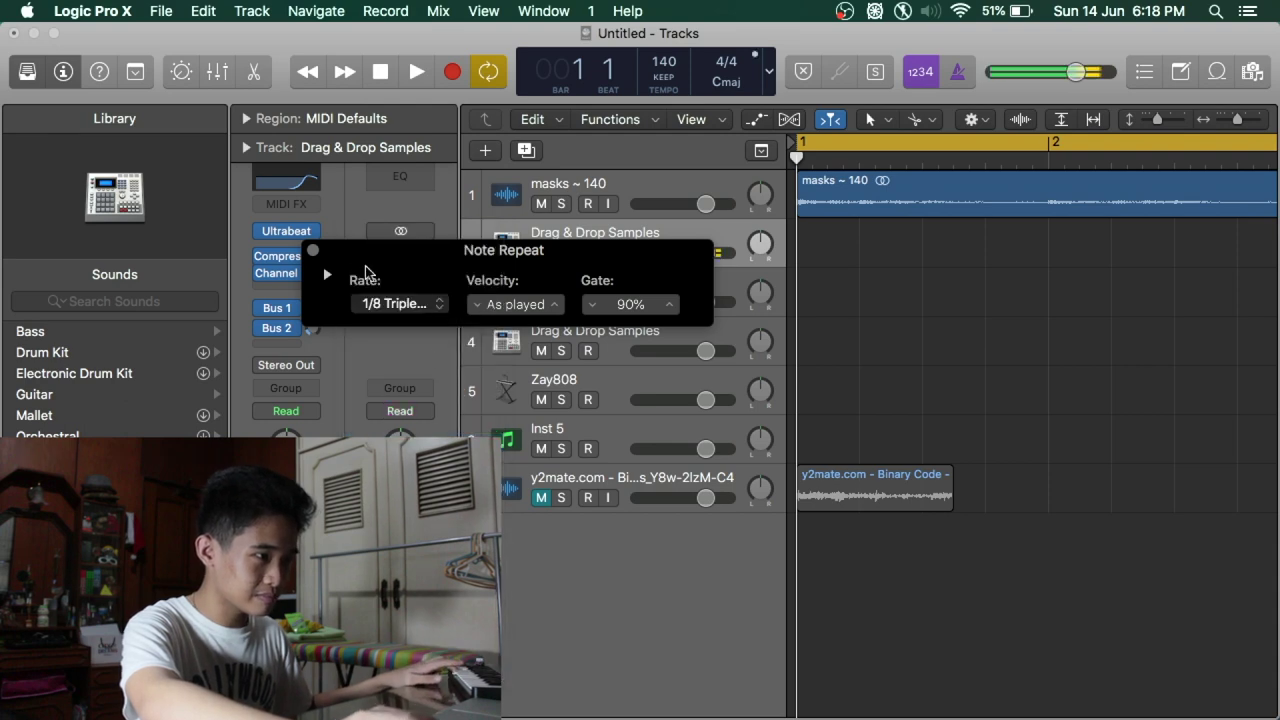
pyautogui.press('r')
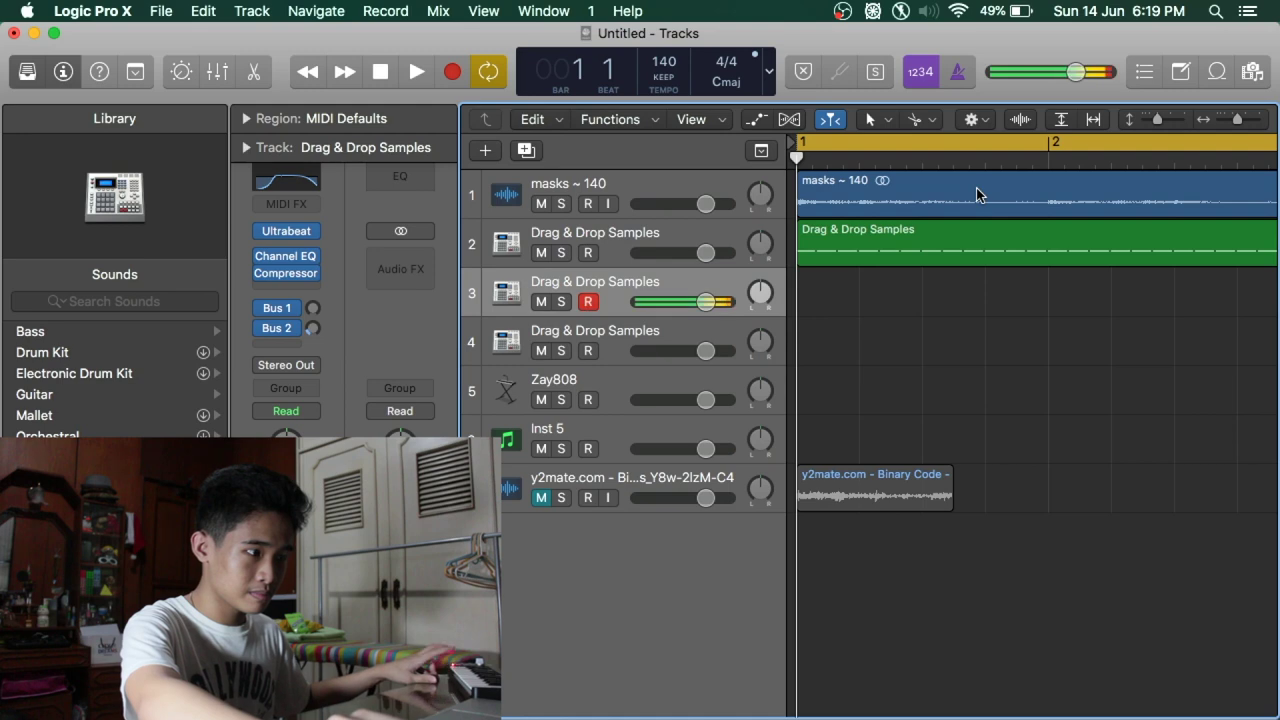
pyautogui.press('r')
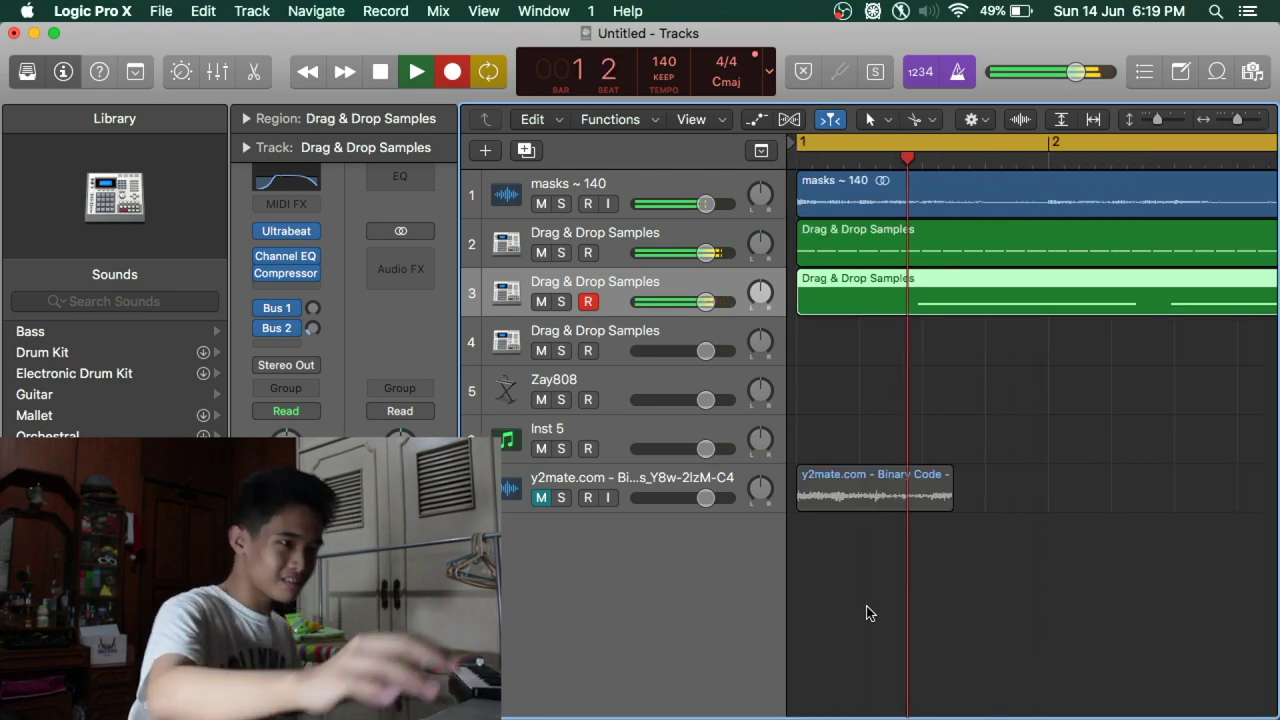
pyautogui.press('space')
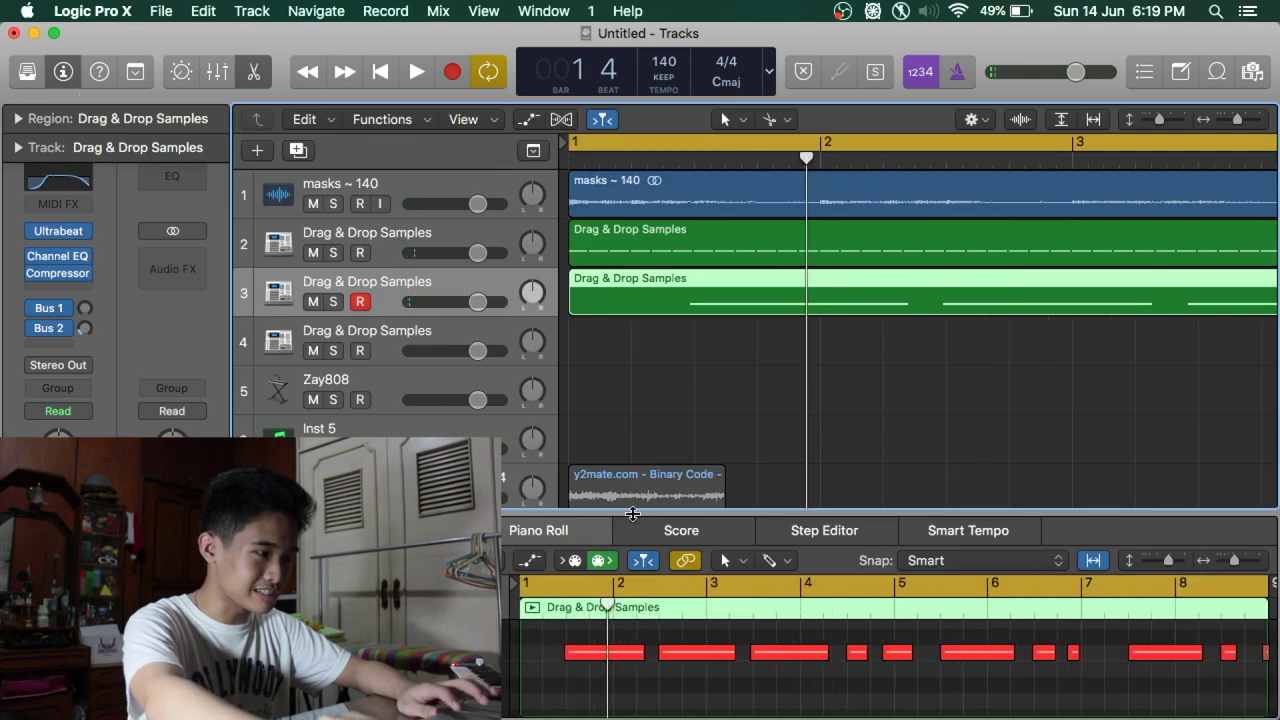
# Play back the track 3 region and delete the stray higher note at the end of bar 8 in the Piano Roll.
pyautogui.moveTo(632, 514); pyautogui.dragTo(636, 411)
pyautogui.scroll(-3, 685, 573)
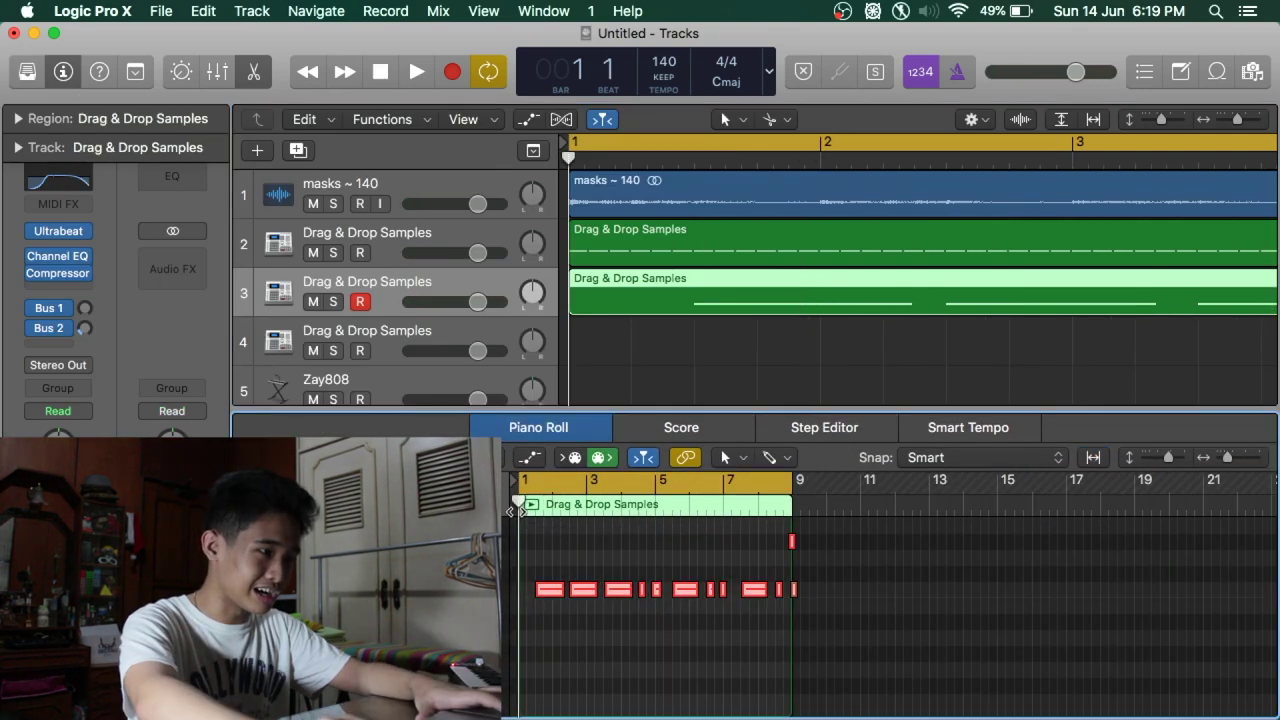
pyautogui.press('space')
pyautogui.scroll(5, 743, 543)
pyautogui.scroll(-5, 743, 543)
pyautogui.scroll(5, 744, 546)
pyautogui.hscroll(3, 743, 546)
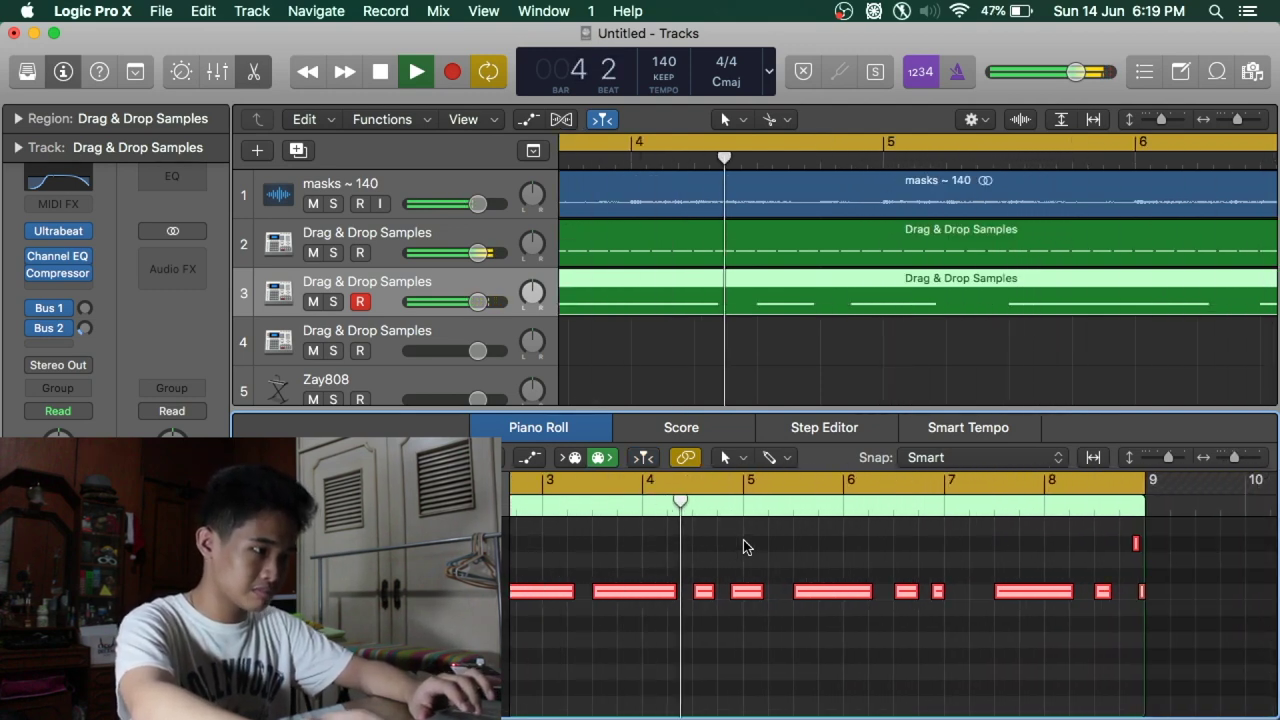
pyautogui.hscroll(3, 743, 546)
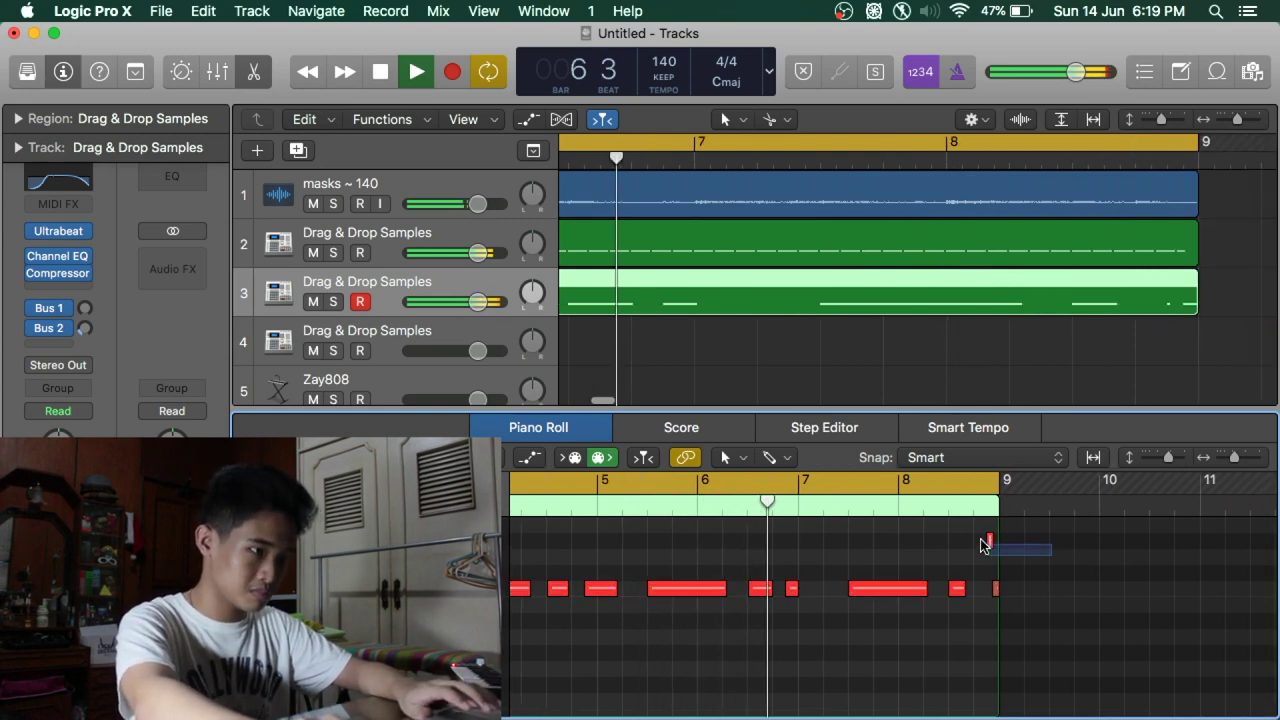
pyautogui.press('Delete')
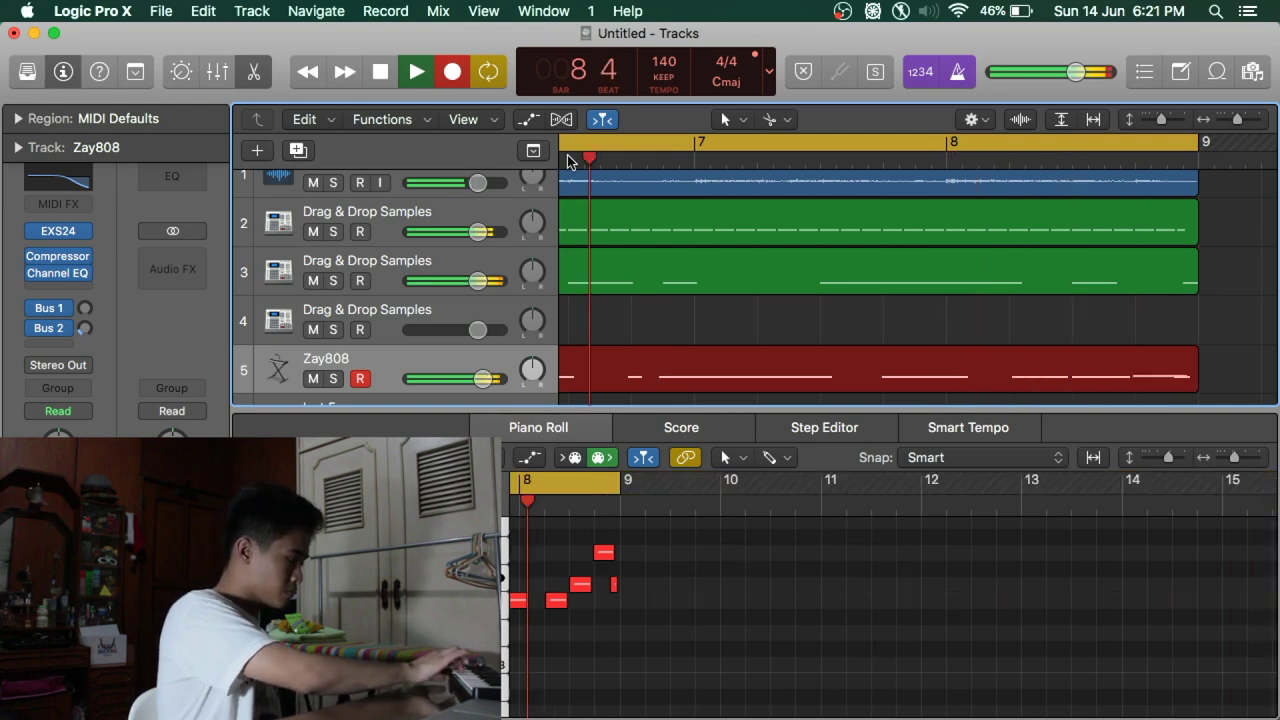
# Finish recording the Zay808 bass line on track 5 through bar 8 and play it back.
pyautogui.press('space')
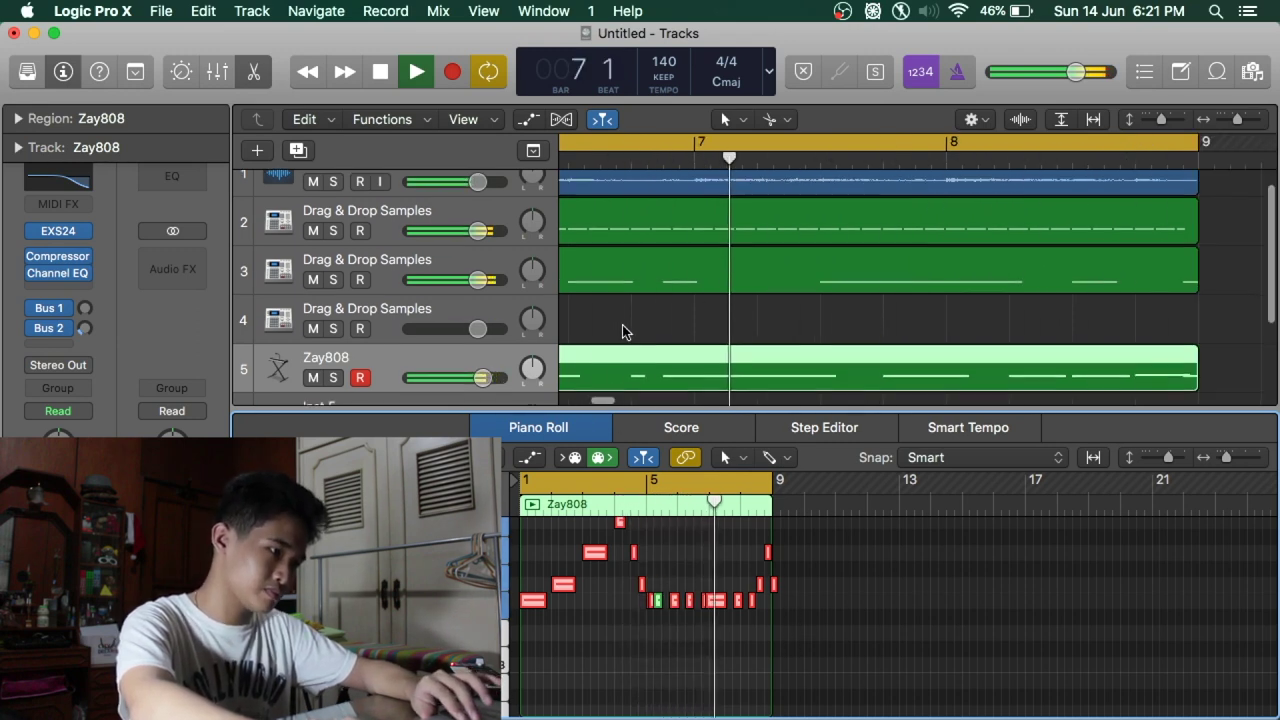
pyautogui.scroll(-2, 630, 333)
pyautogui.hscroll(-5, 640, 338)
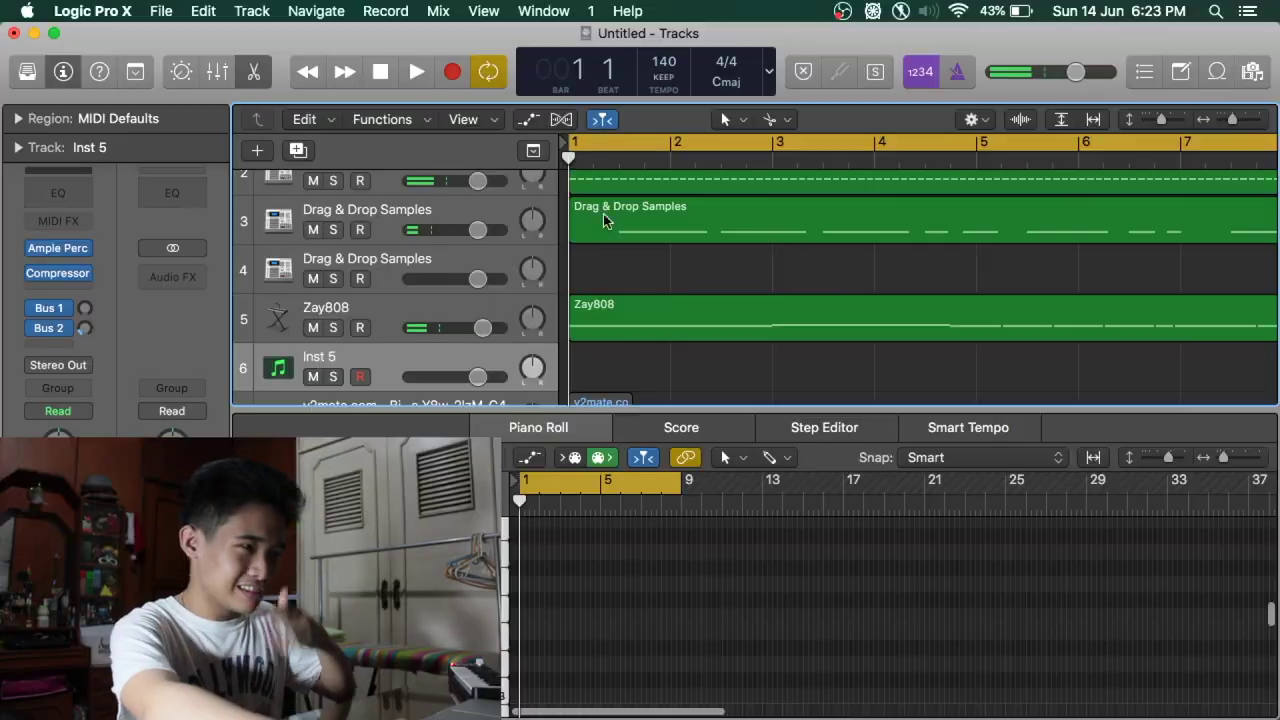
# Unmute the Binary Code sound-effect track and play it back with the beat.
pyautogui.scroll(-3, 686, 331)
pyautogui.click(313, 341)
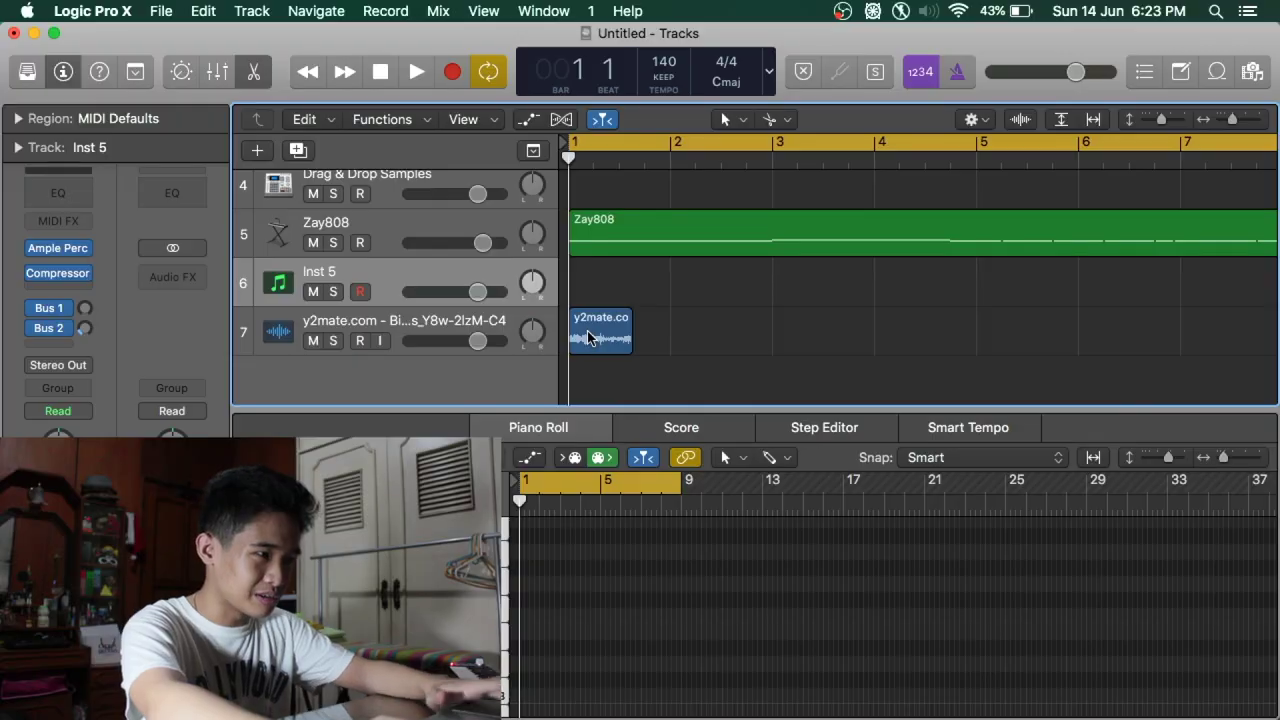
pyautogui.press('space')
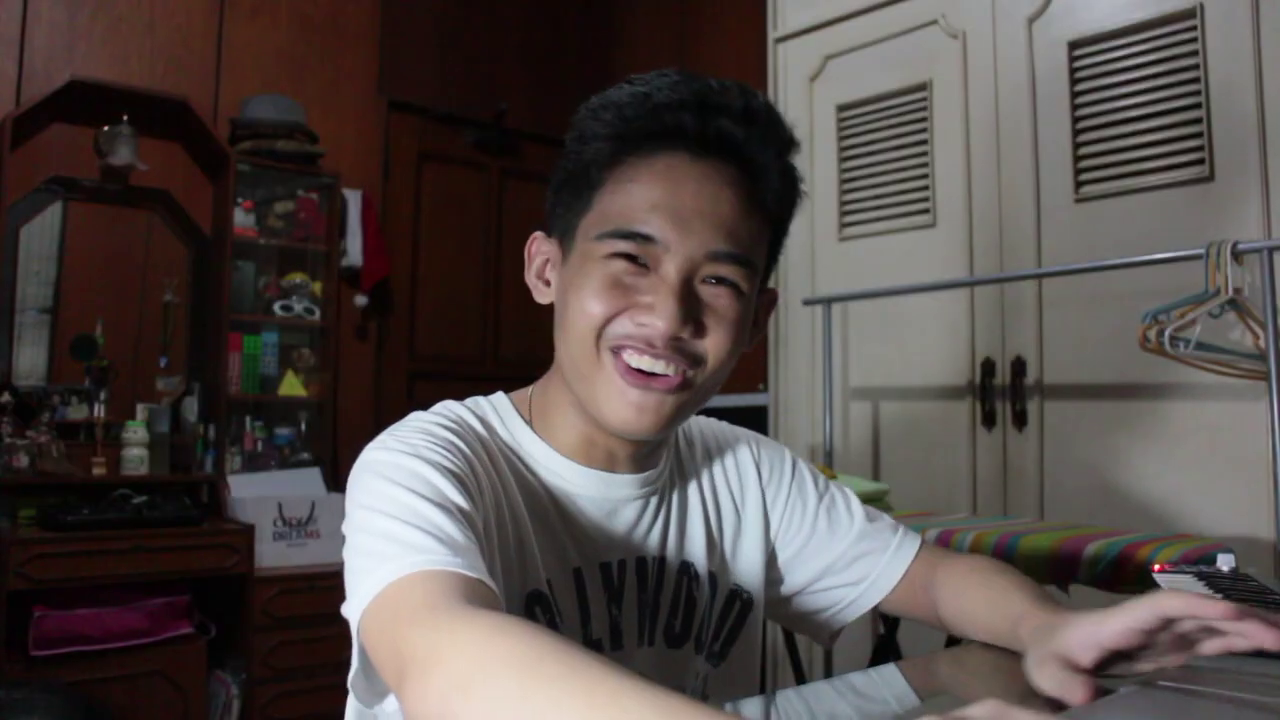
# Copy the sound-effect region on track 7 to beat 3 of each following bar through bar 8.
pyautogui.moveTo(670, 345); pyautogui.dragTo(748, 350)
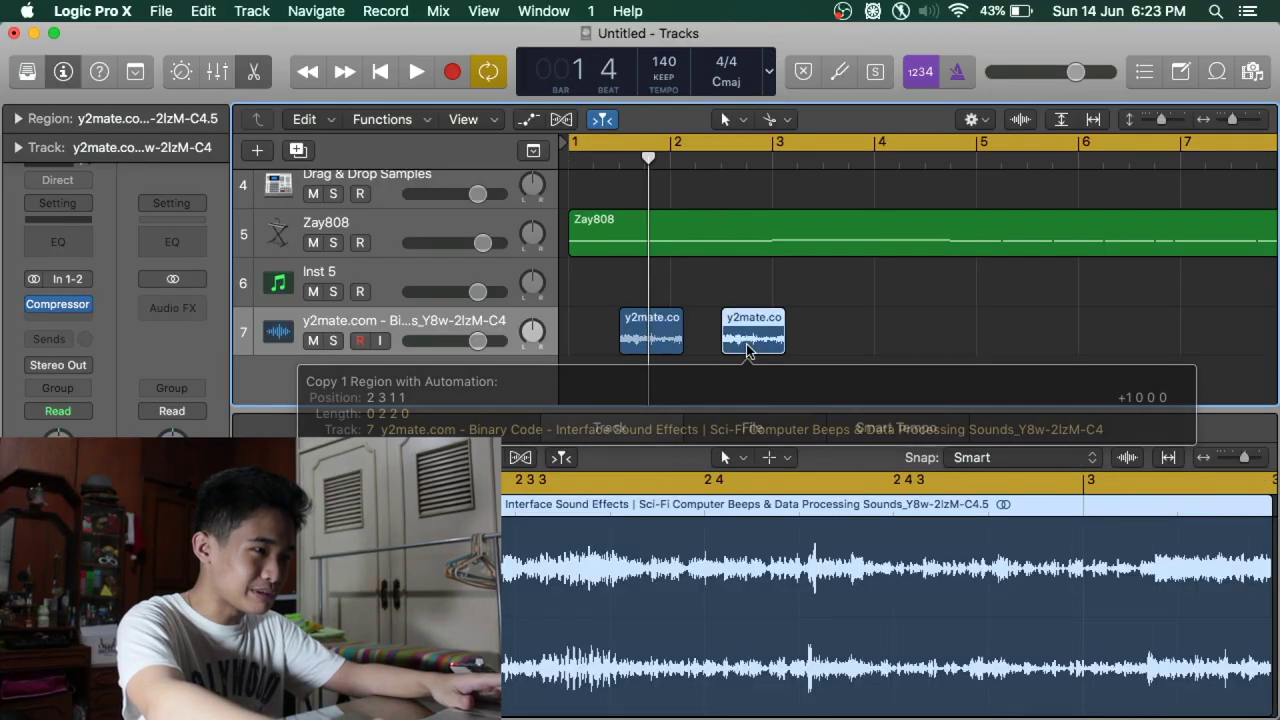
pyautogui.moveTo(851, 338); pyautogui.dragTo(668, 327)
pyautogui.scroll(-5, 668, 327)
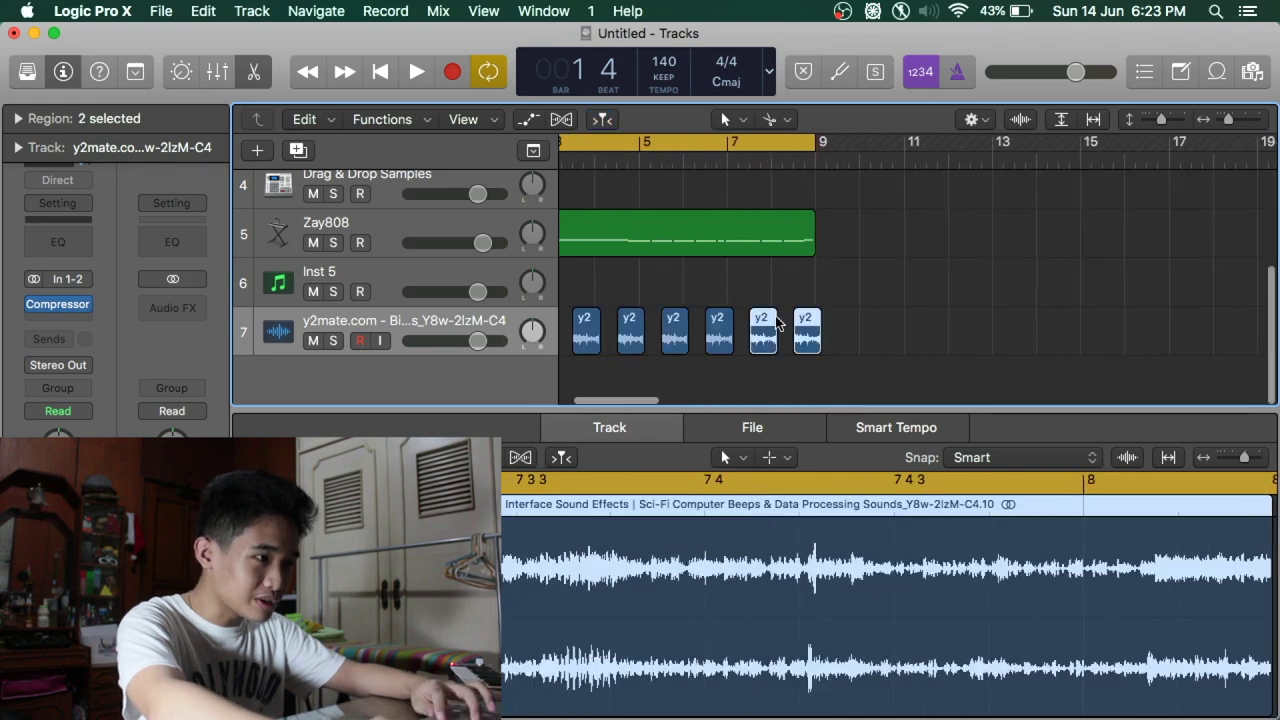
pyautogui.scroll(5, 778, 322)
pyautogui.click(776, 320)
# Play back the repeated sound effects and move all eight regions two beats earlier so they start at bar 1.
pyautogui.hscroll(-8, 776, 320)
pyautogui.press('space')
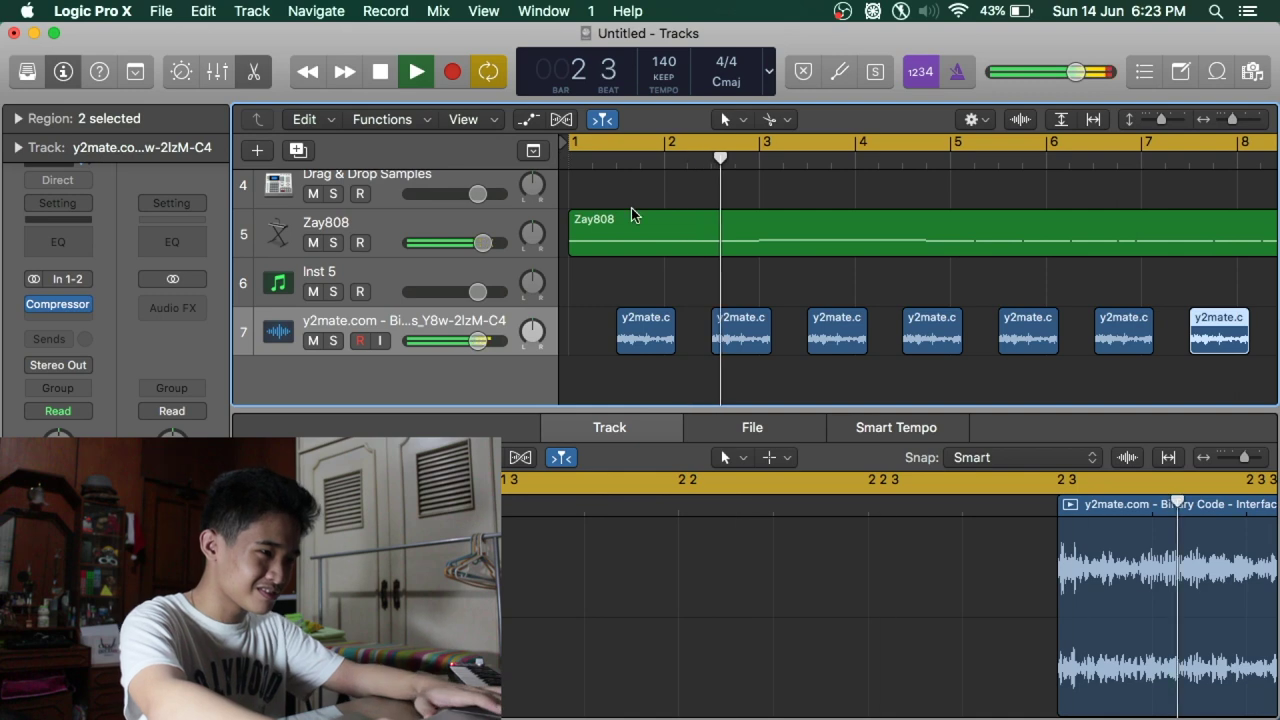
pyautogui.press('space')
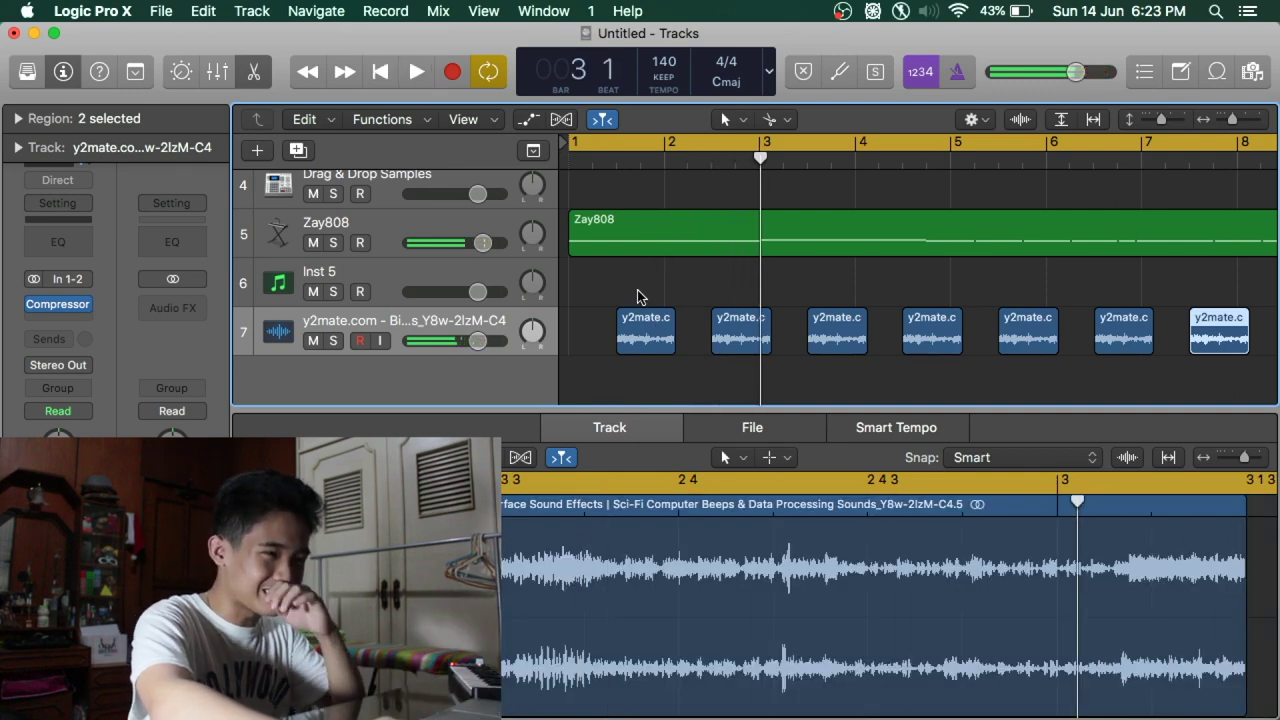
pyautogui.moveTo(1101, 292); pyautogui.dragTo(1256, 335)
pyautogui.hscroll(-3, 900, 330)
pyautogui.moveTo(632, 335); pyautogui.dragTo(584, 335)
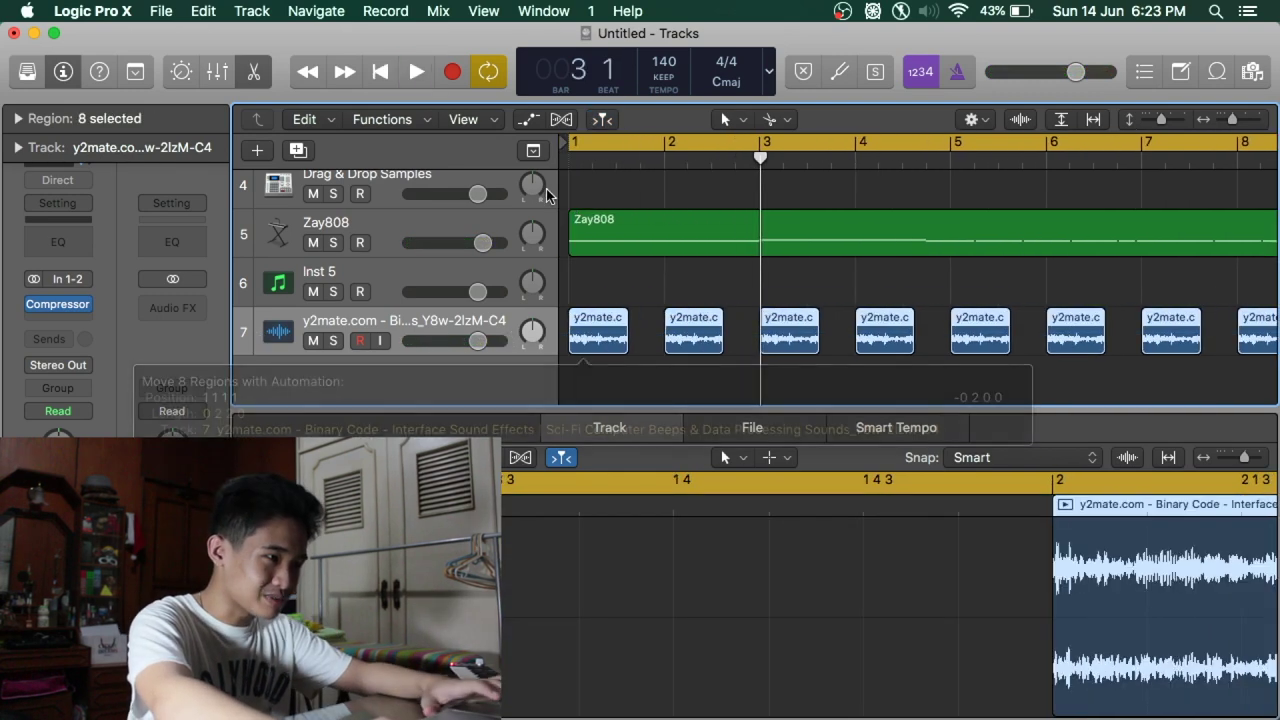
# Delete the bar 1 sound-effect region on track 7 and play back the arrangement.
pyautogui.click(605, 297)
pyautogui.press('space')
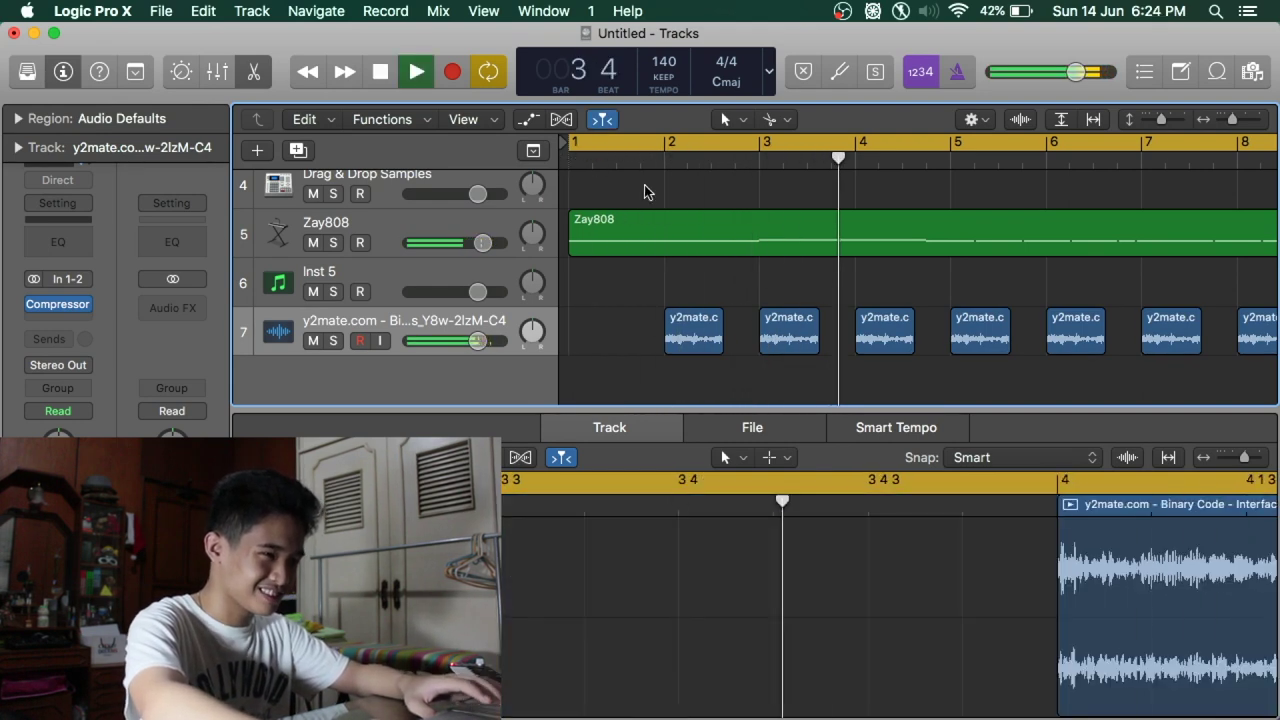
pyautogui.press('space')
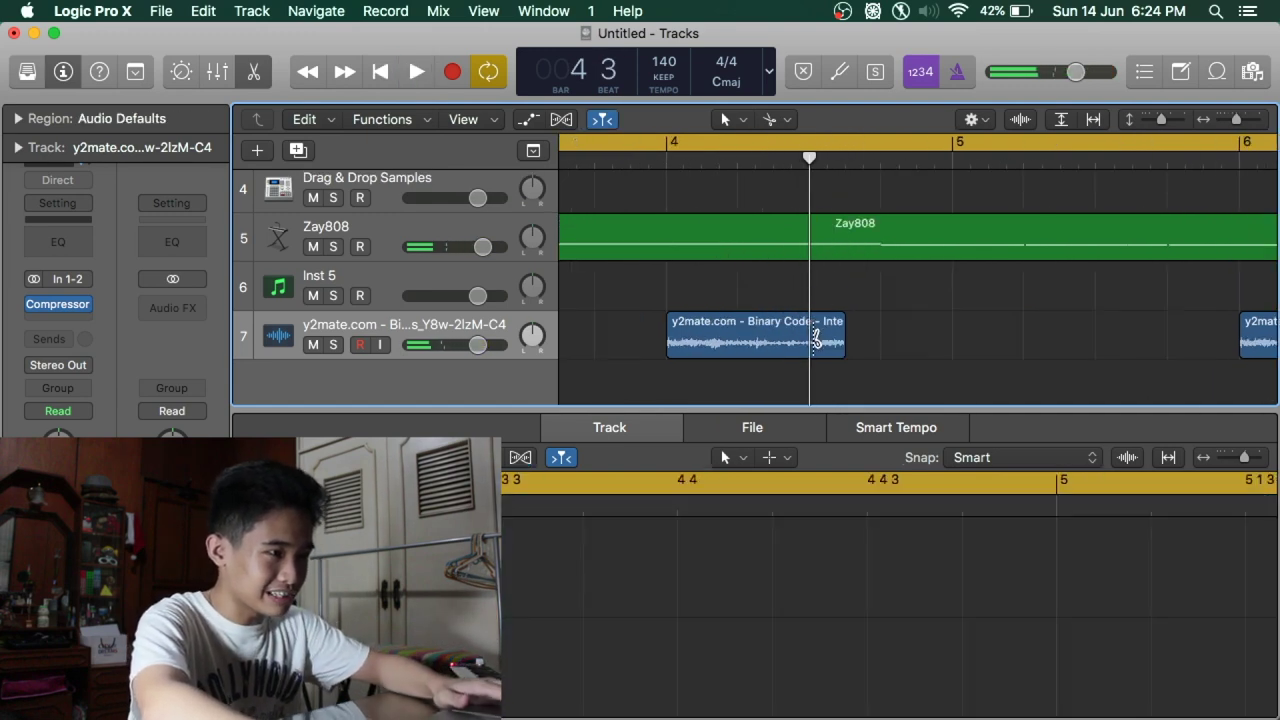
# Split the bar 4 sound-effect region at beat 3 and copy its short end piece directly after it and just before bar 5.
pyautogui.keyDown('super'); pyautogui.click(817, 338); pyautogui.keyUp('super')
pyautogui.moveTo(824, 330); pyautogui.dragTo(858, 330)
pyautogui.click(650, 157)
pyautogui.press('space')
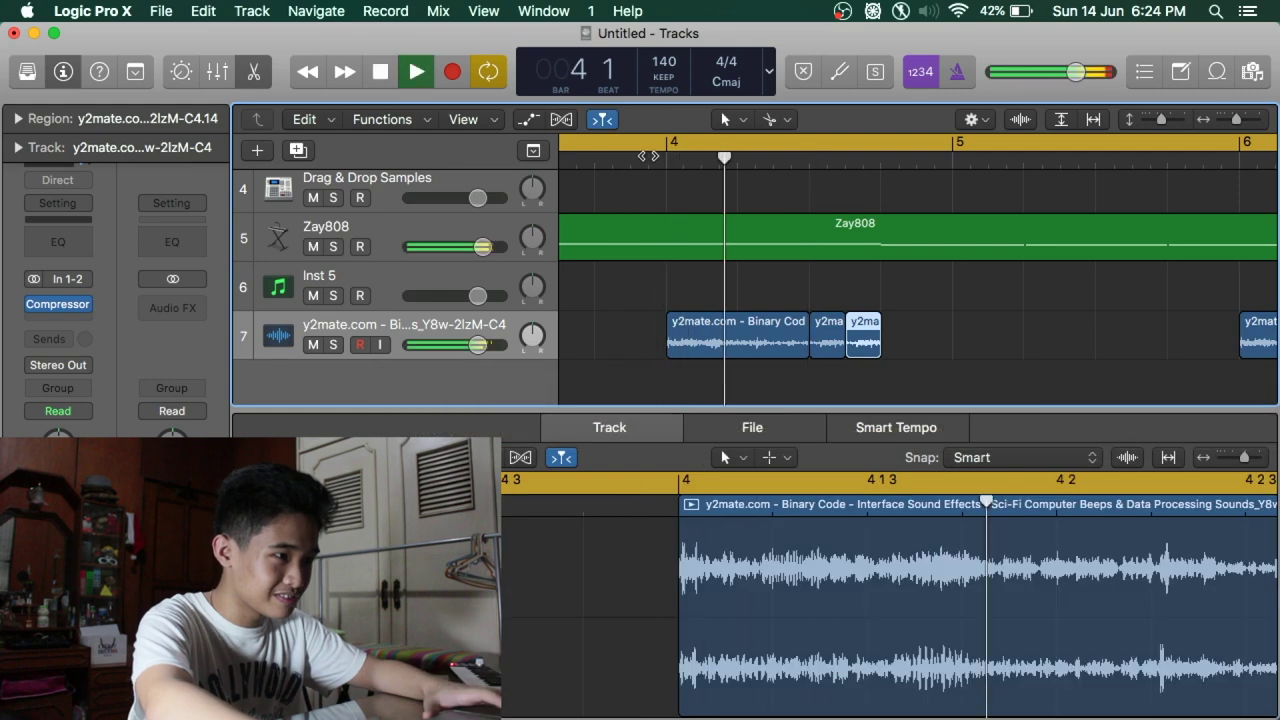
pyautogui.press('space')
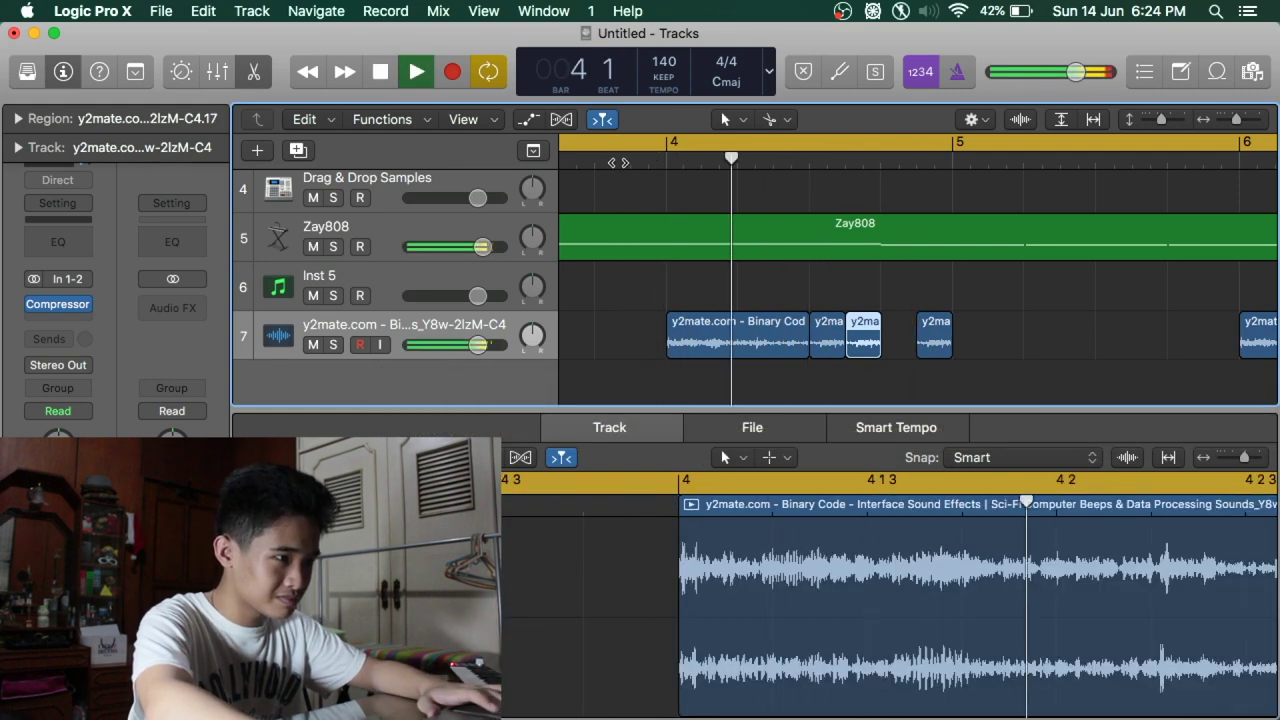
# Play the arrangement from the beginning and lower the sound-effect track's volume to -4.6 dB.
pyautogui.scroll(-10, 618, 162)
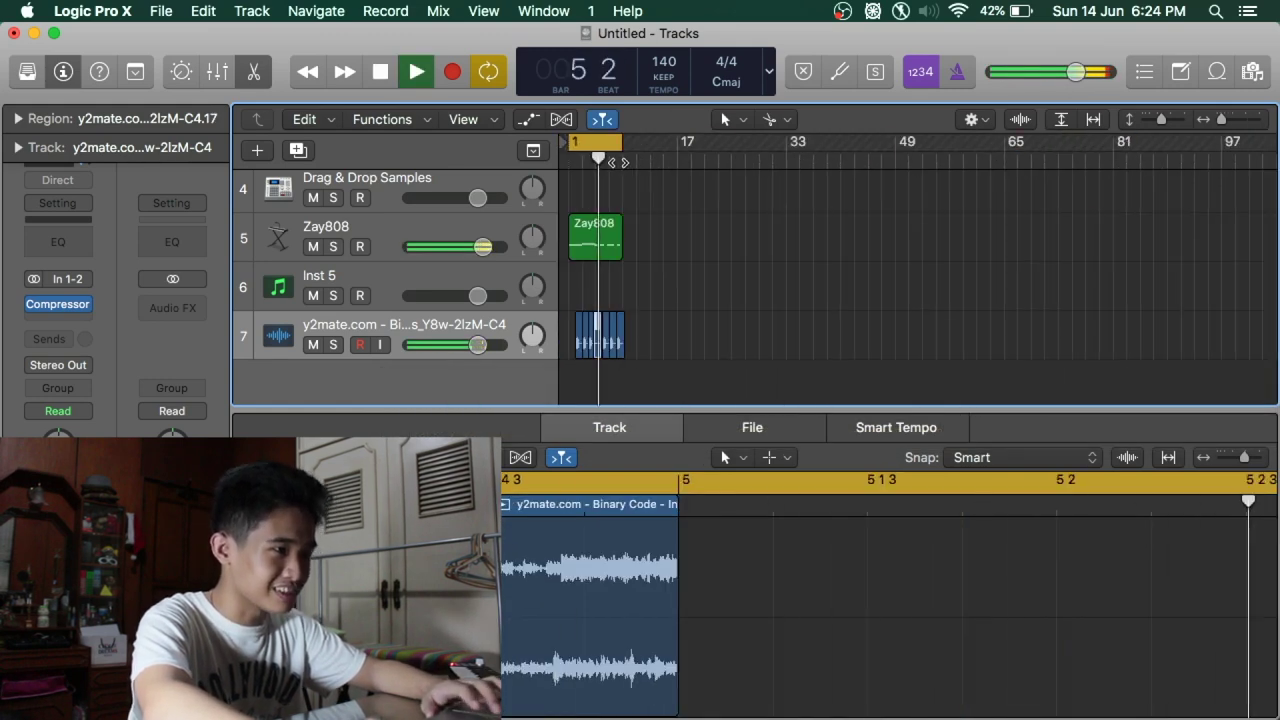
pyautogui.click(573, 157)
pyautogui.click(570, 157)
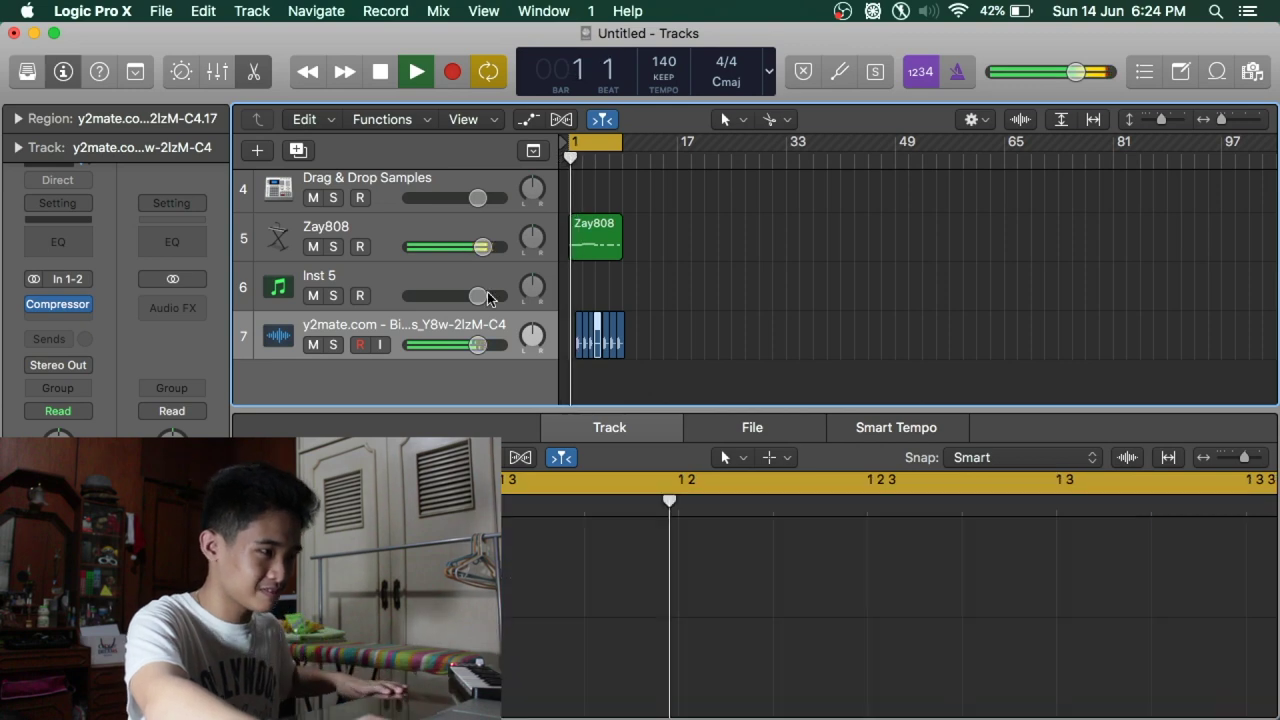
pyautogui.moveTo(481, 345); pyautogui.dragTo(462, 345)
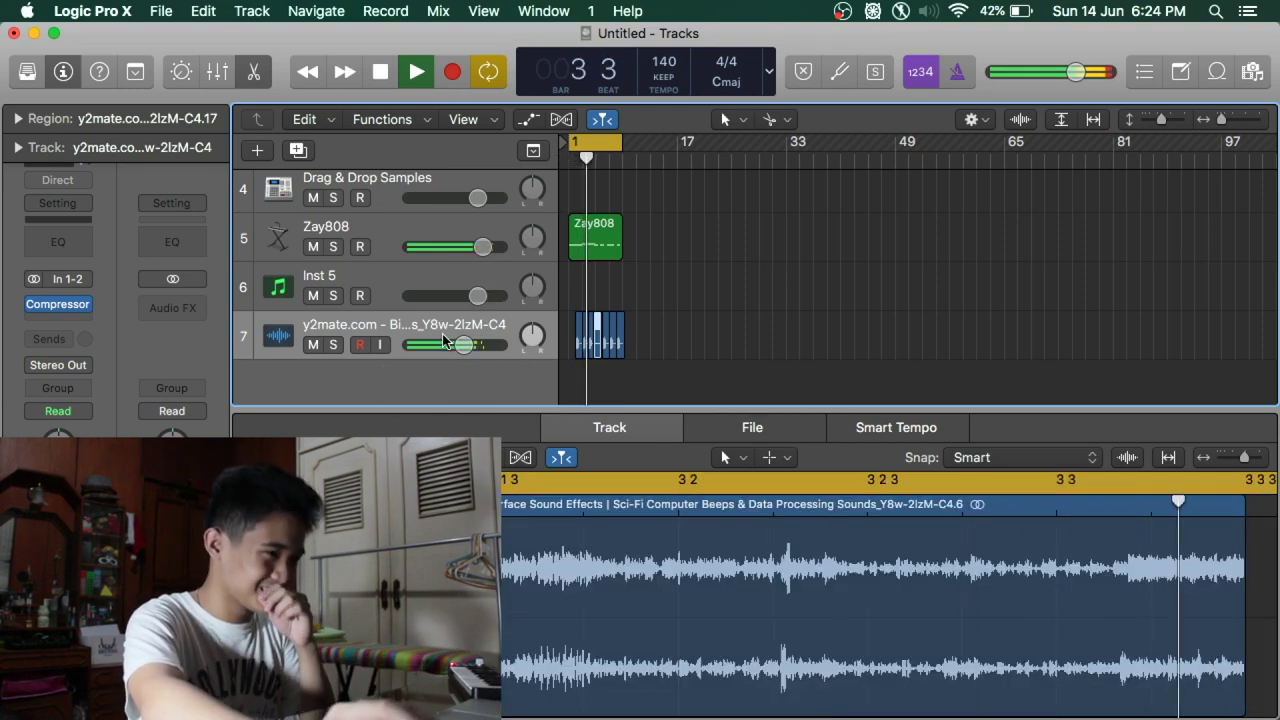
pyautogui.moveTo(463, 345); pyautogui.dragTo(457, 346)
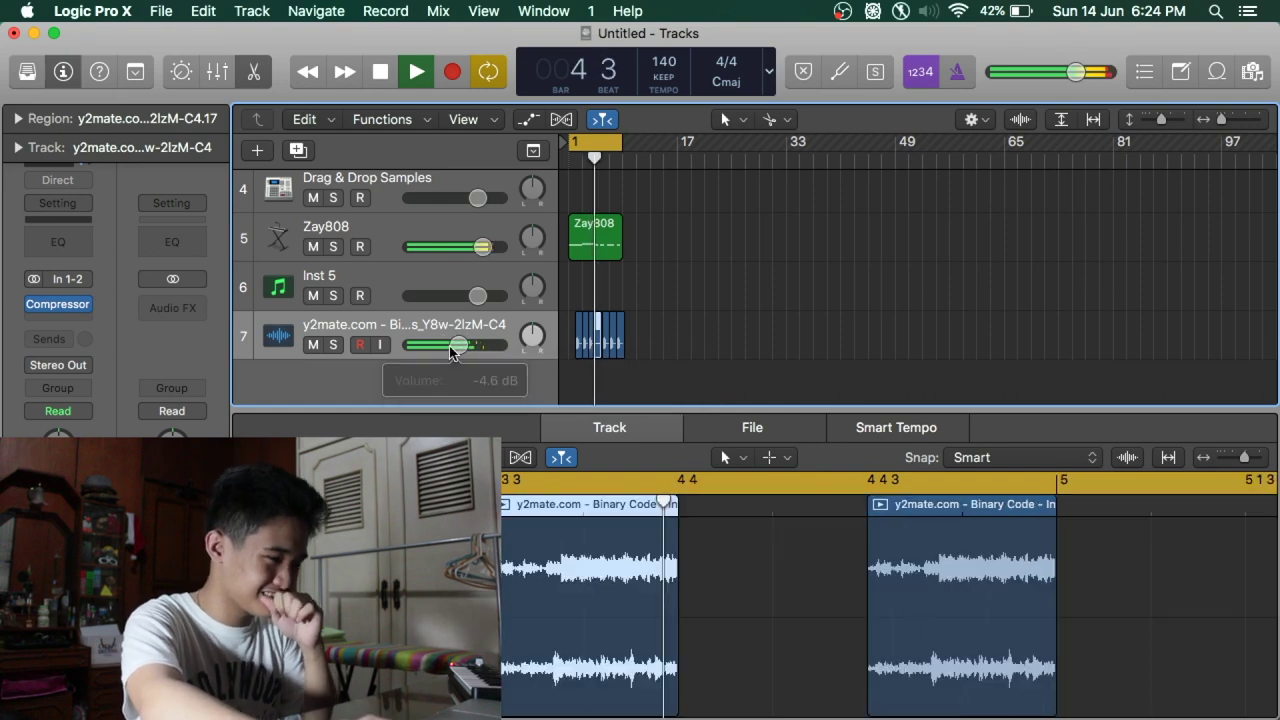
# Record a sample pattern on track 4 across the eight-bar cycle.
pyautogui.press('super+Right')
pyautogui.press('super+Right')
pyautogui.press('super+Right')
pyautogui.press('super+Right')
pyautogui.press('super+Right')
pyautogui.press('super+Right')
pyautogui.press('super+Right')
pyautogui.press('super+Right')
pyautogui.press('super+Left')
pyautogui.press('super+Left')
pyautogui.press('super+Right')
pyautogui.press('super+Right')
pyautogui.scroll(-1, 541, 361)
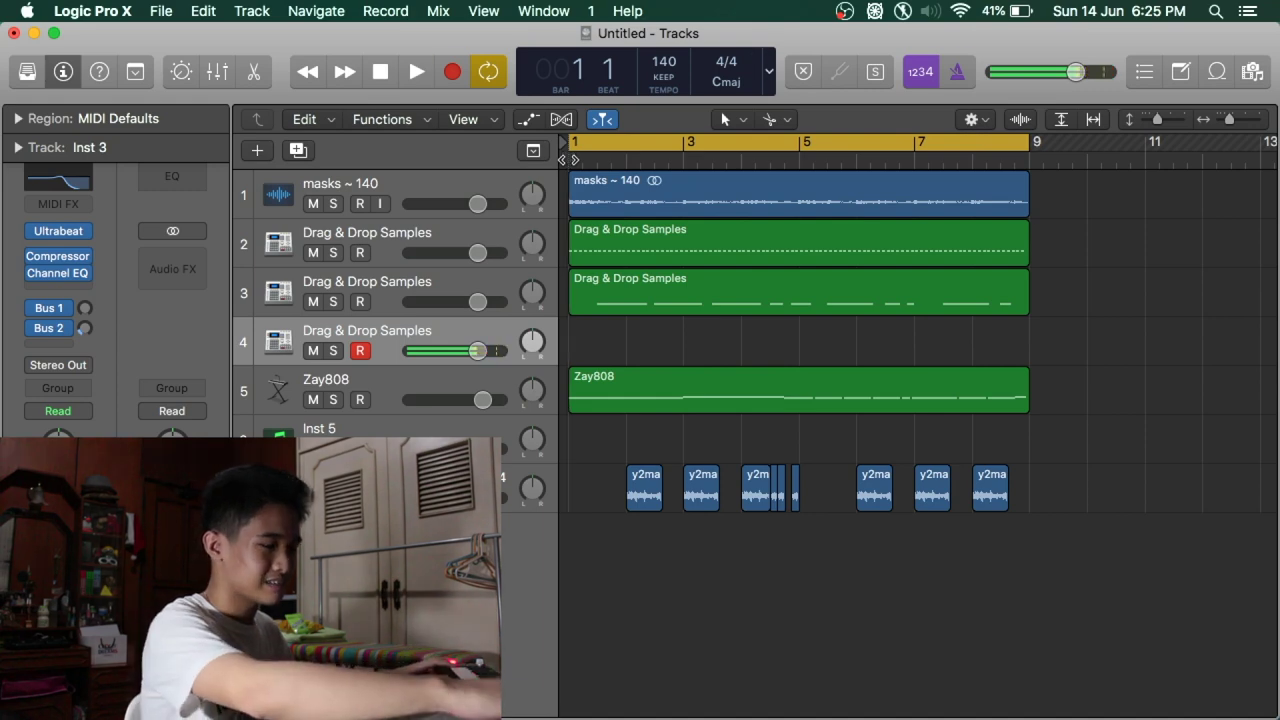
pyautogui.press('r')
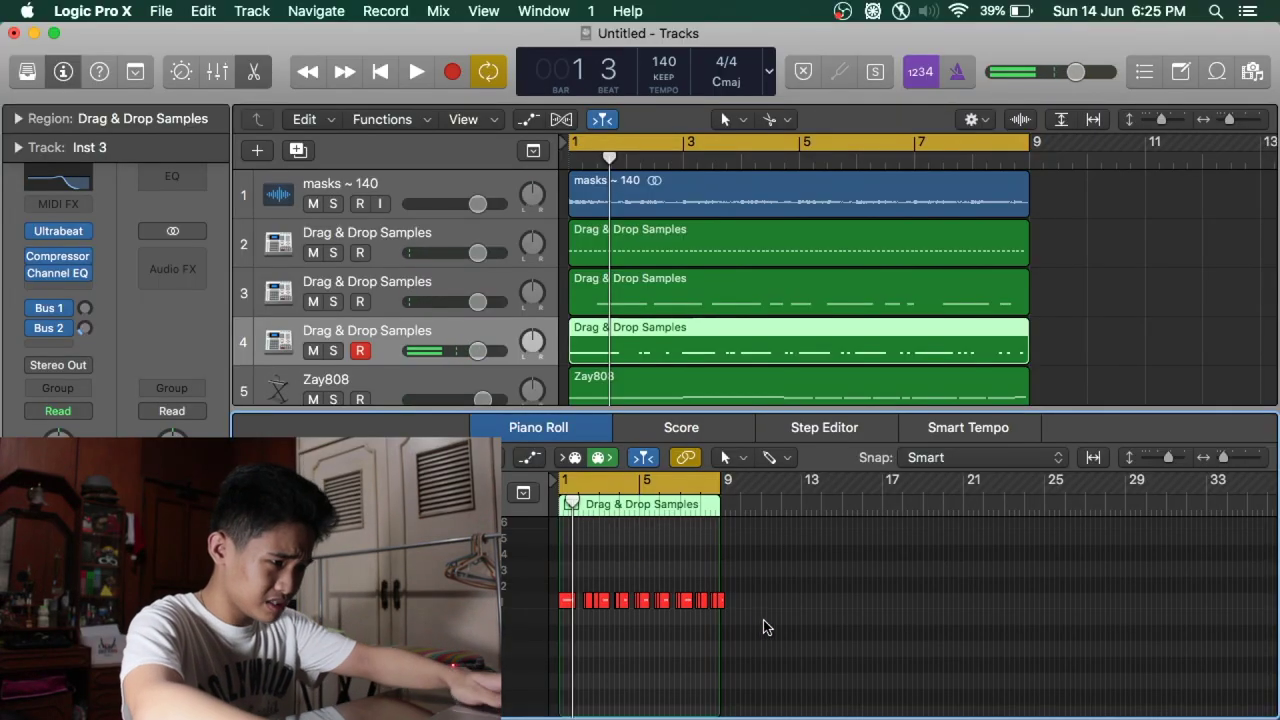
# Play back the new track 4 pattern while checking its notes and slightly lower the track's volume.
pyautogui.moveTo(573, 565); pyautogui.dragTo(560, 561)
pyautogui.press('space')
pyautogui.hscroll(5, 619, 527)
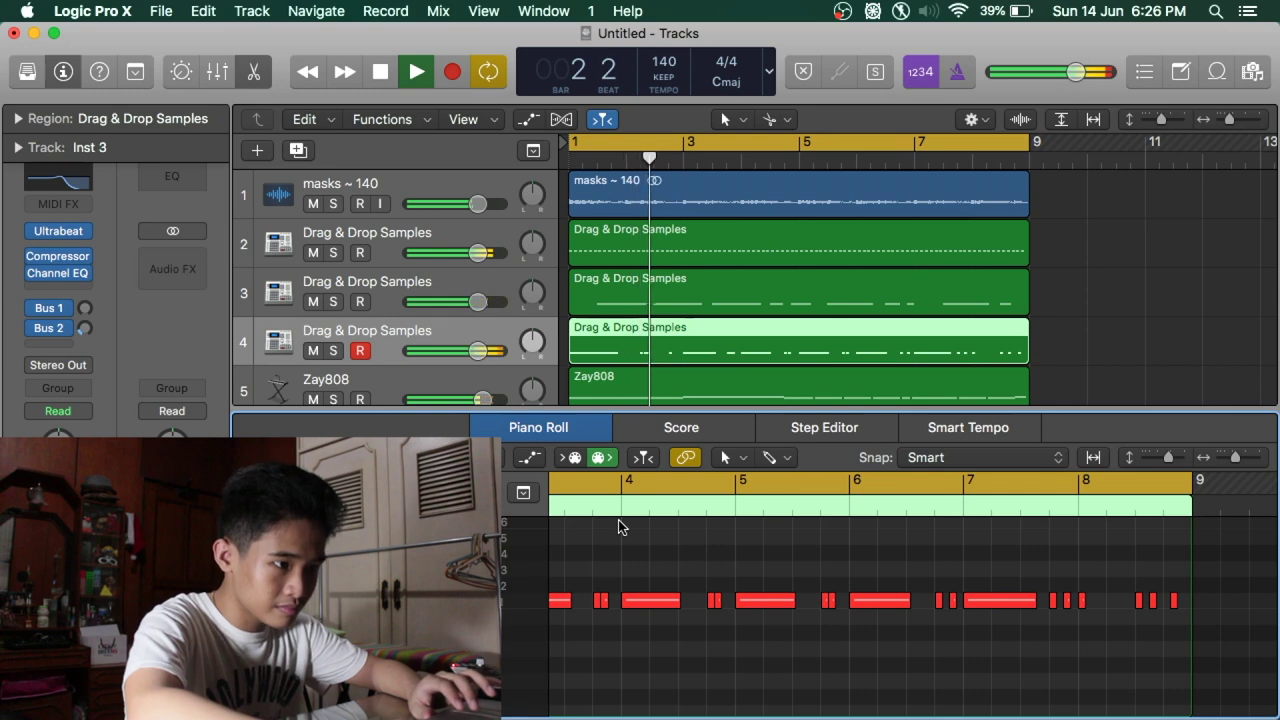
pyautogui.hscroll(-5, 619, 527)
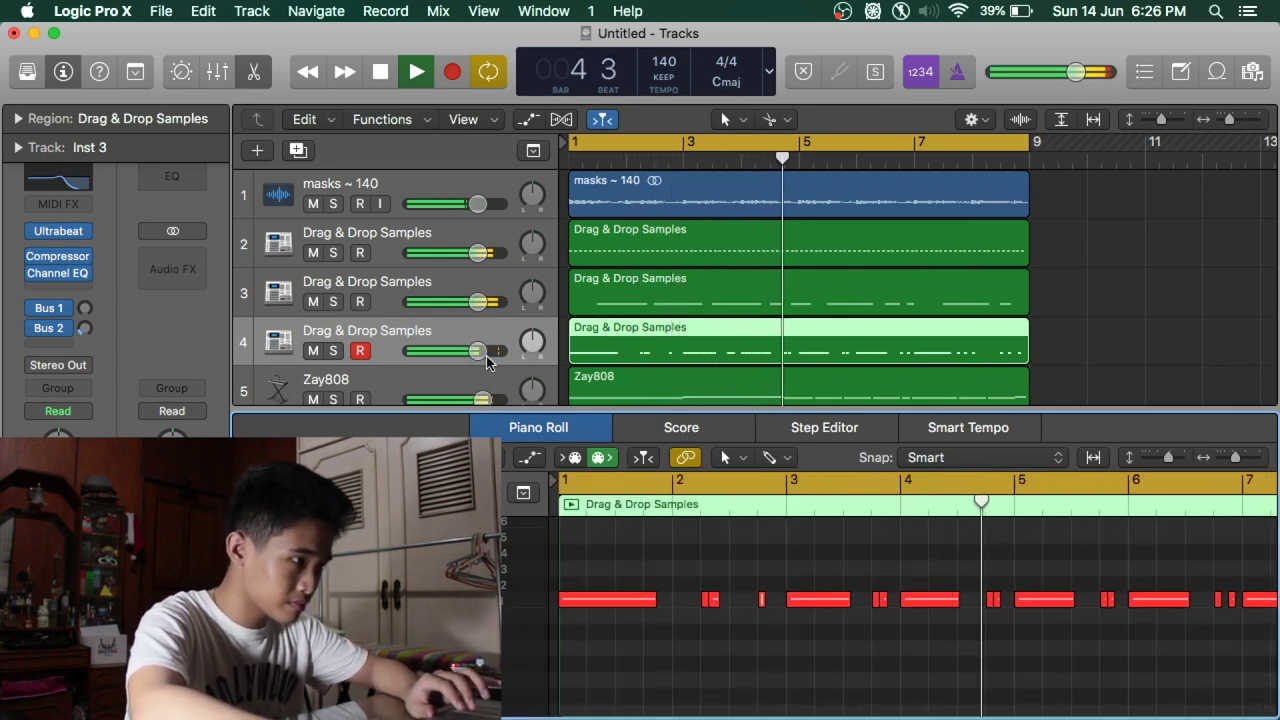
pyautogui.moveTo(480, 355); pyautogui.dragTo(473, 350)
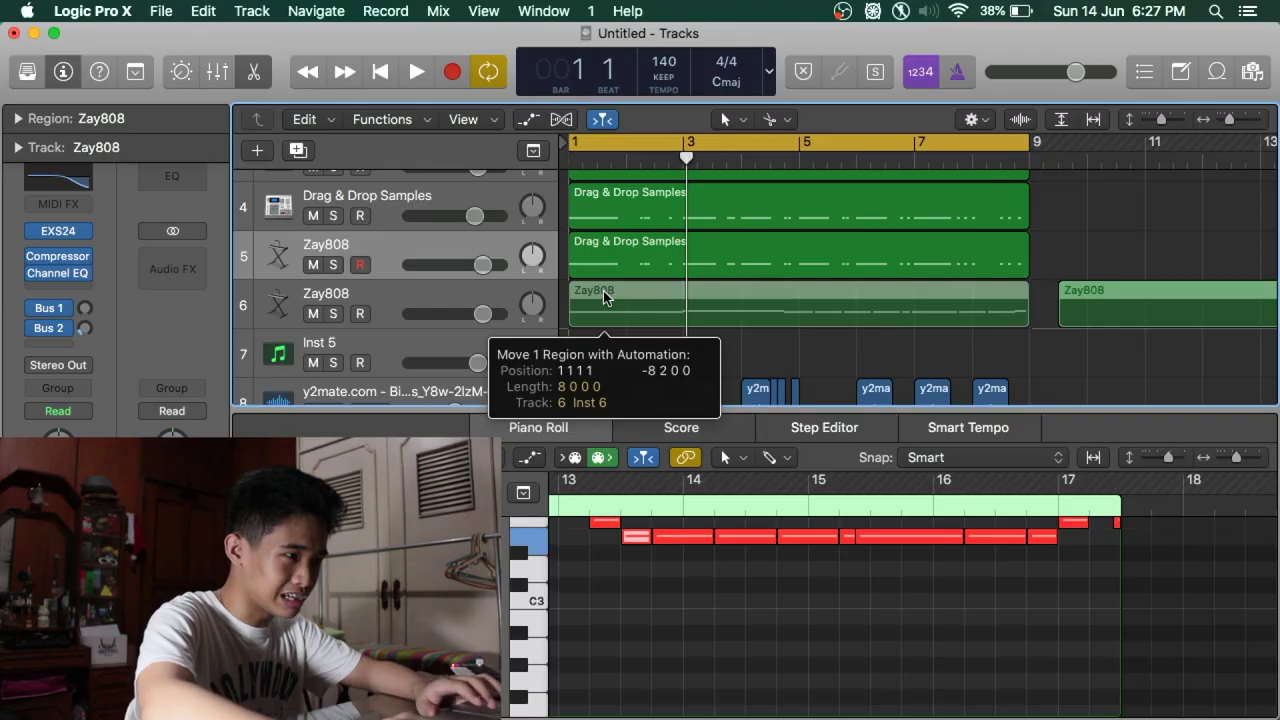
# Move the Zay808 region to bar 1 on track 6 and play the arrangement from the beginning.
pyautogui.moveTo(604, 297); pyautogui.dragTo(604, 297)
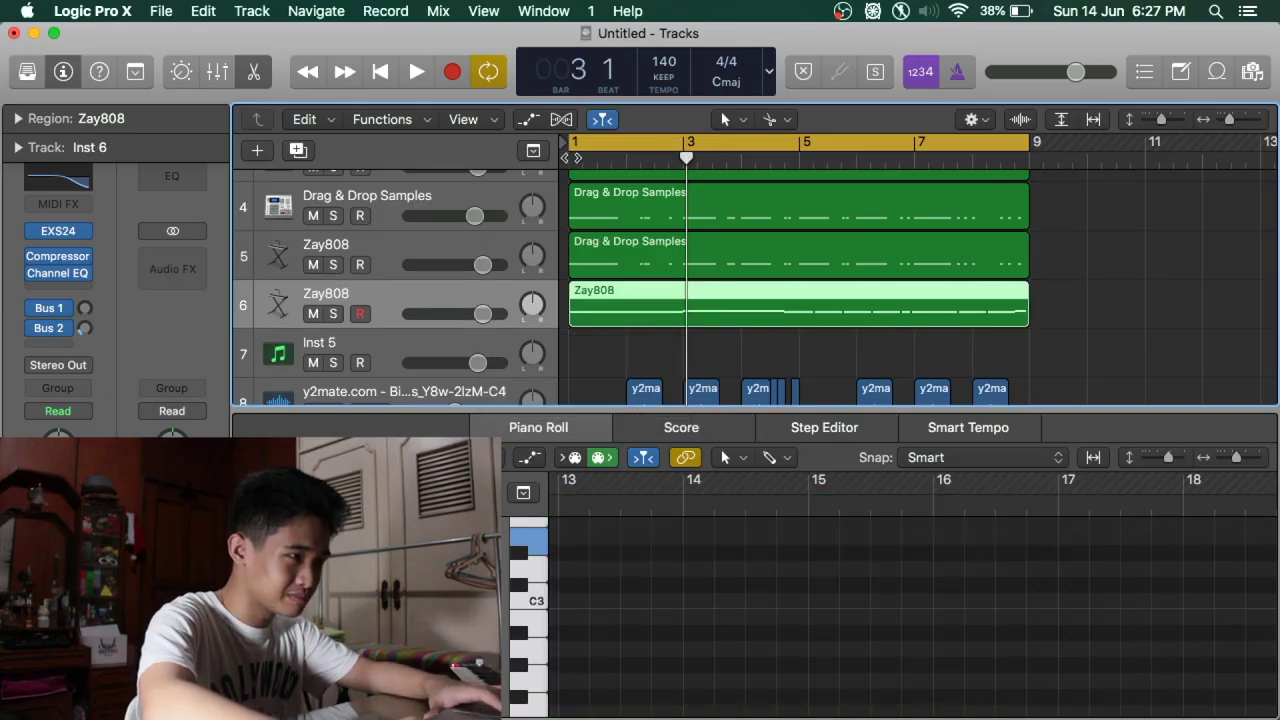
pyautogui.press('Return')
pyautogui.press('space')
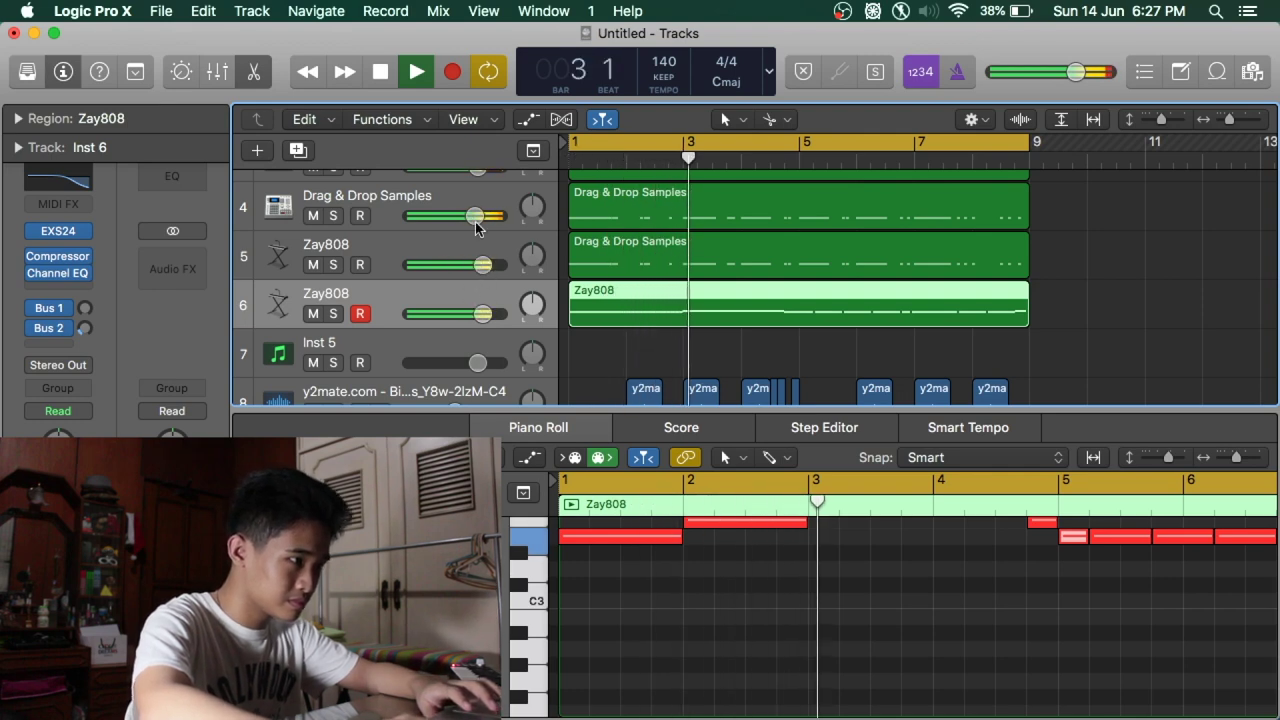
# Lower the volume of the track 4 samples further while listening to the full arrangement.
pyautogui.moveTo(475, 216); pyautogui.dragTo(462, 216)
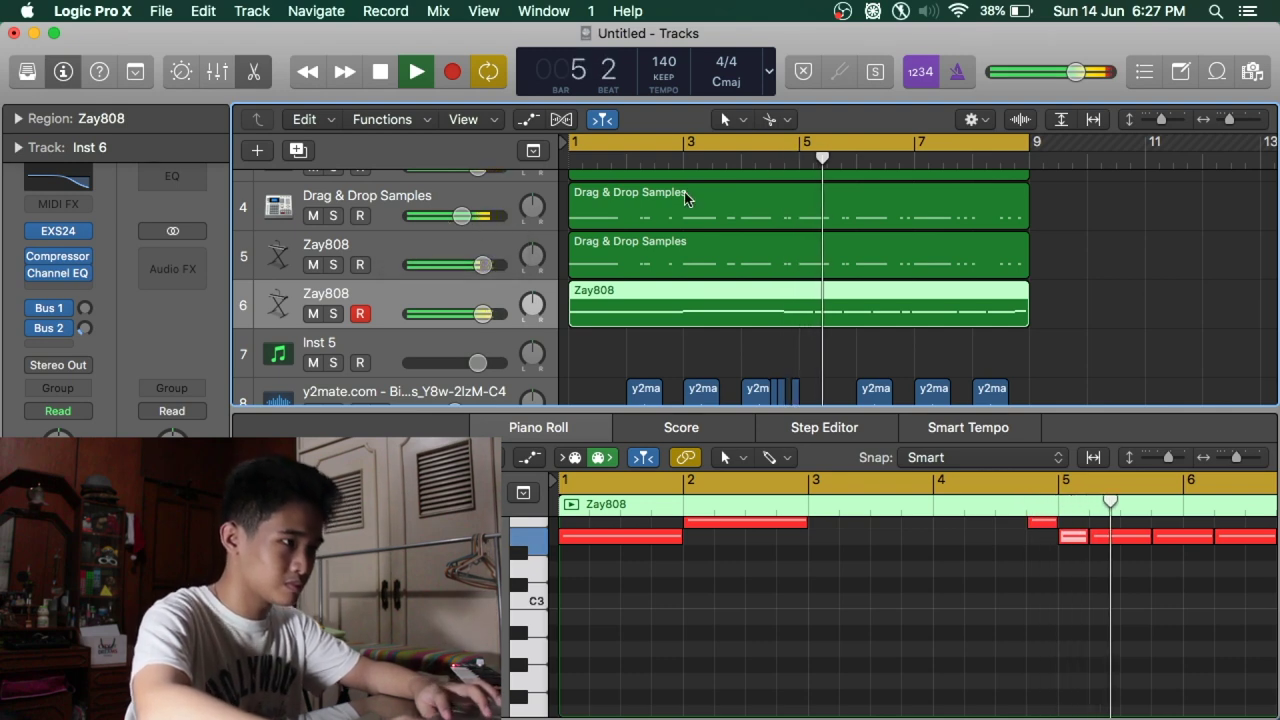
pyautogui.scroll(-3, 686, 201)
pyautogui.scroll(2, 686, 204)
pyautogui.scroll(-2, 686, 204)
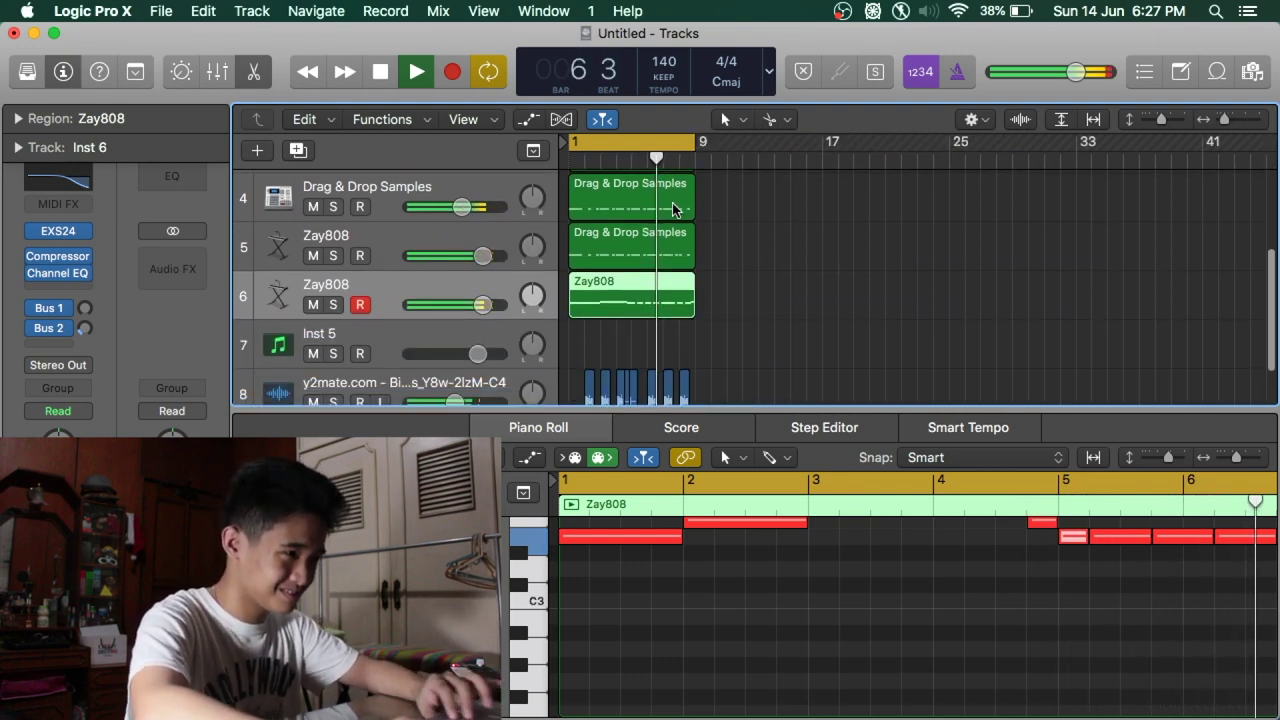
pyautogui.scroll(4, 475, 203)
pyautogui.scroll(-4, 485, 210)
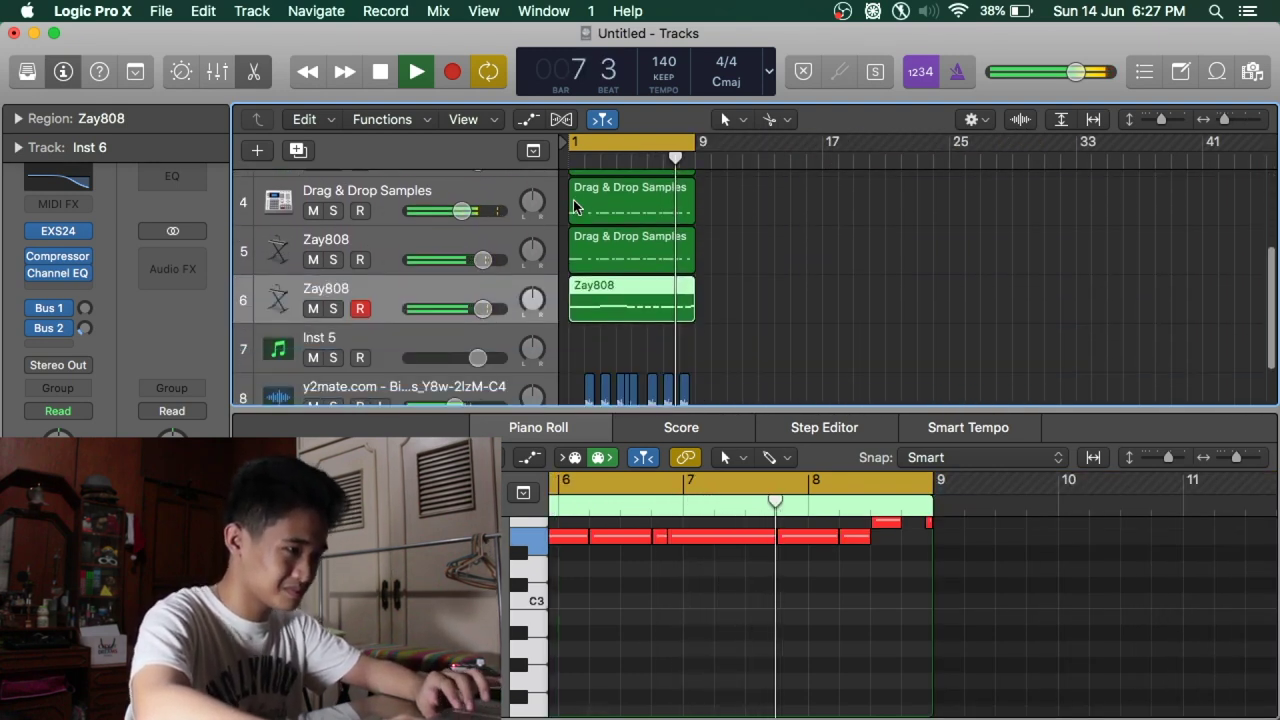
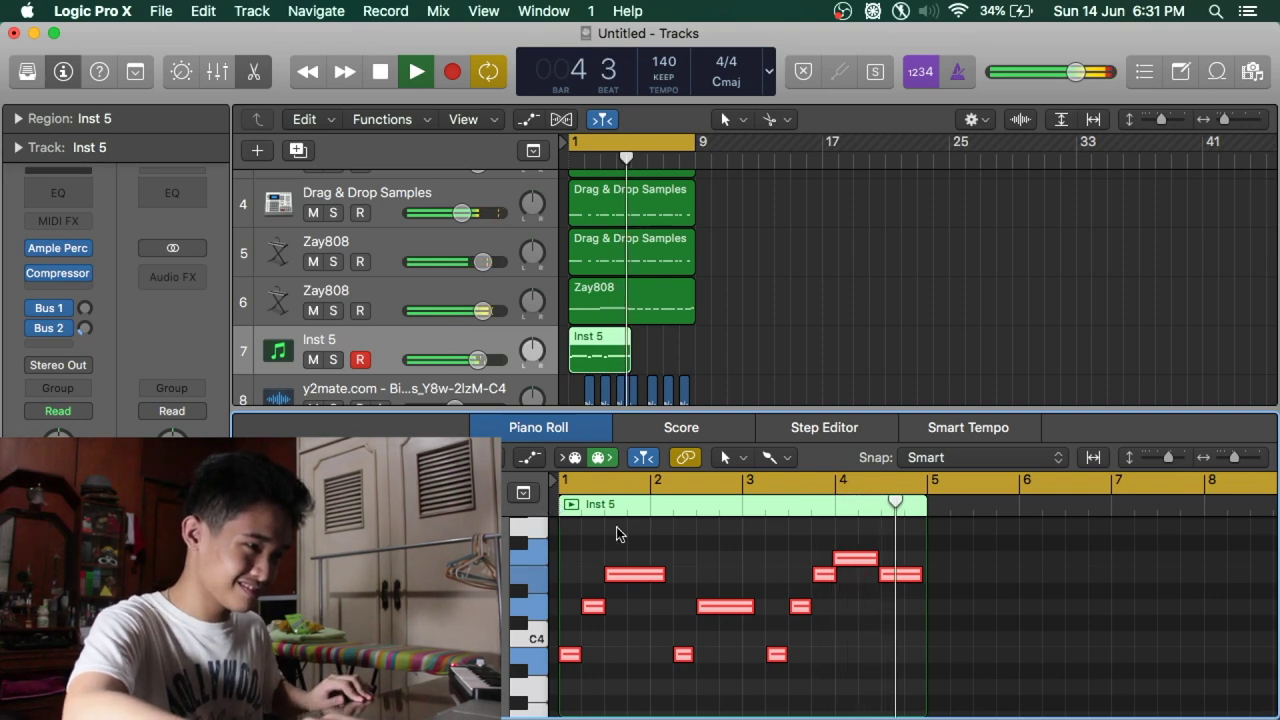
# Check the Inst 5 melody notes, replay from the beginning and copy the four-bar region to bar 5 on track 7.
pyautogui.press('space')
pyautogui.scroll(3, 838, 537)
pyautogui.scroll(3, 838, 537)
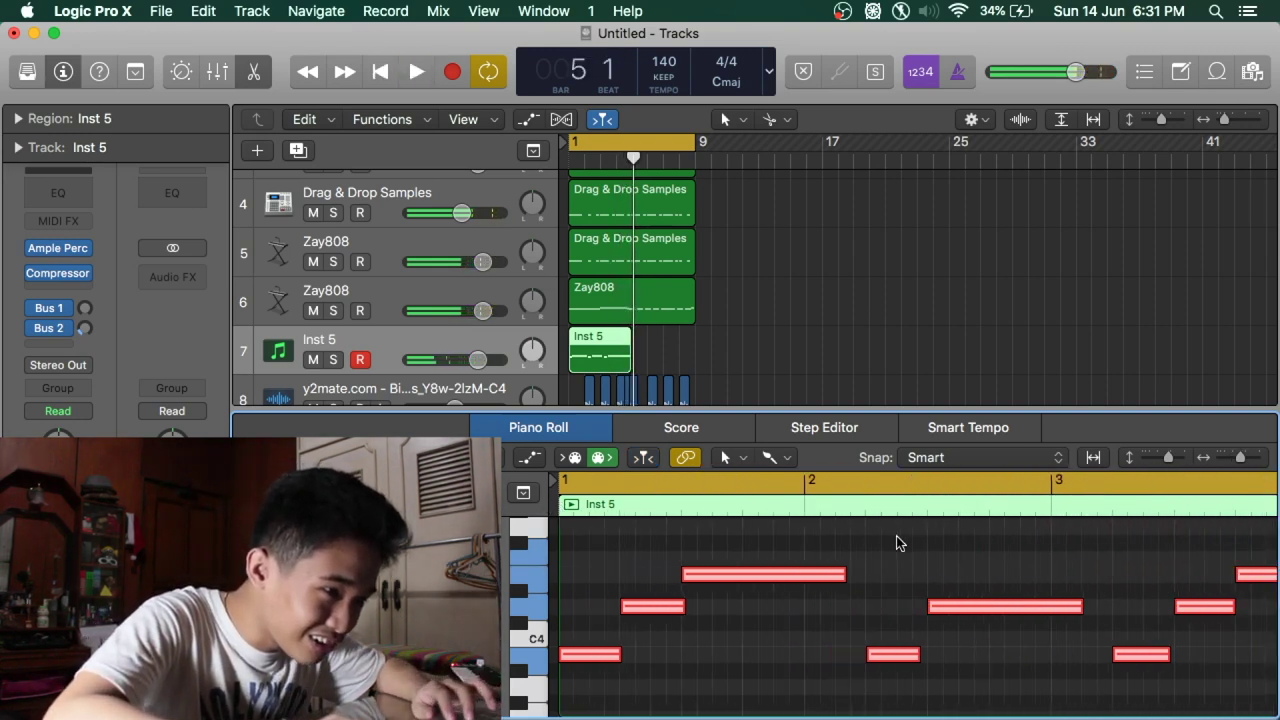
pyautogui.click(1087, 541)
pyautogui.moveTo(1111, 555); pyautogui.dragTo(1119, 557)
pyautogui.hscroll(-5, 691, 518)
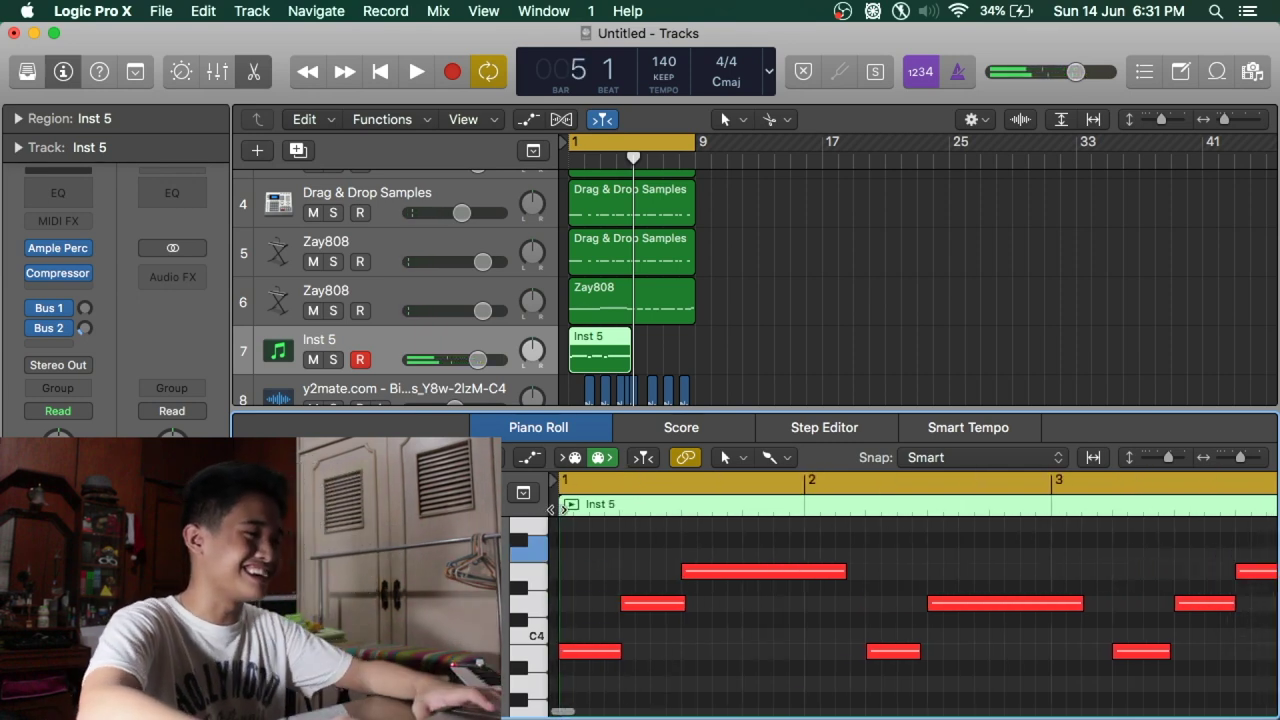
pyautogui.press('Return')
pyautogui.press('space')
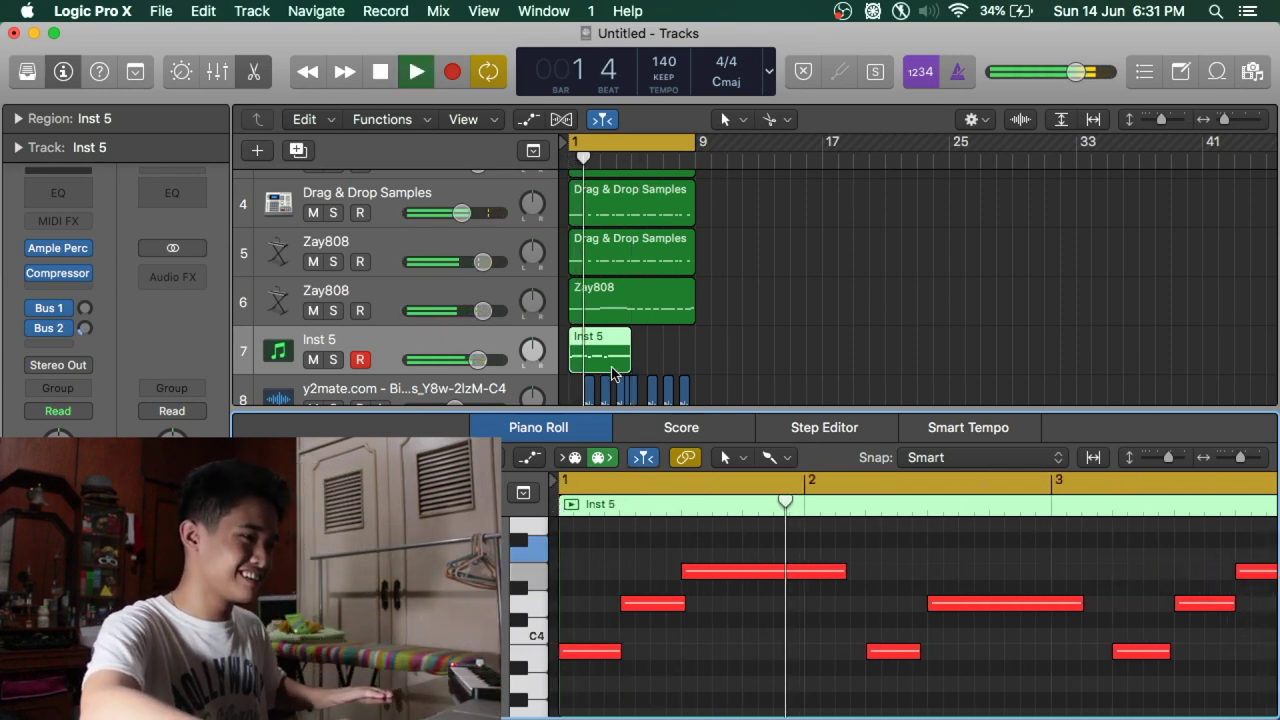
pyautogui.moveTo(587, 337); pyautogui.dragTo(652, 341)
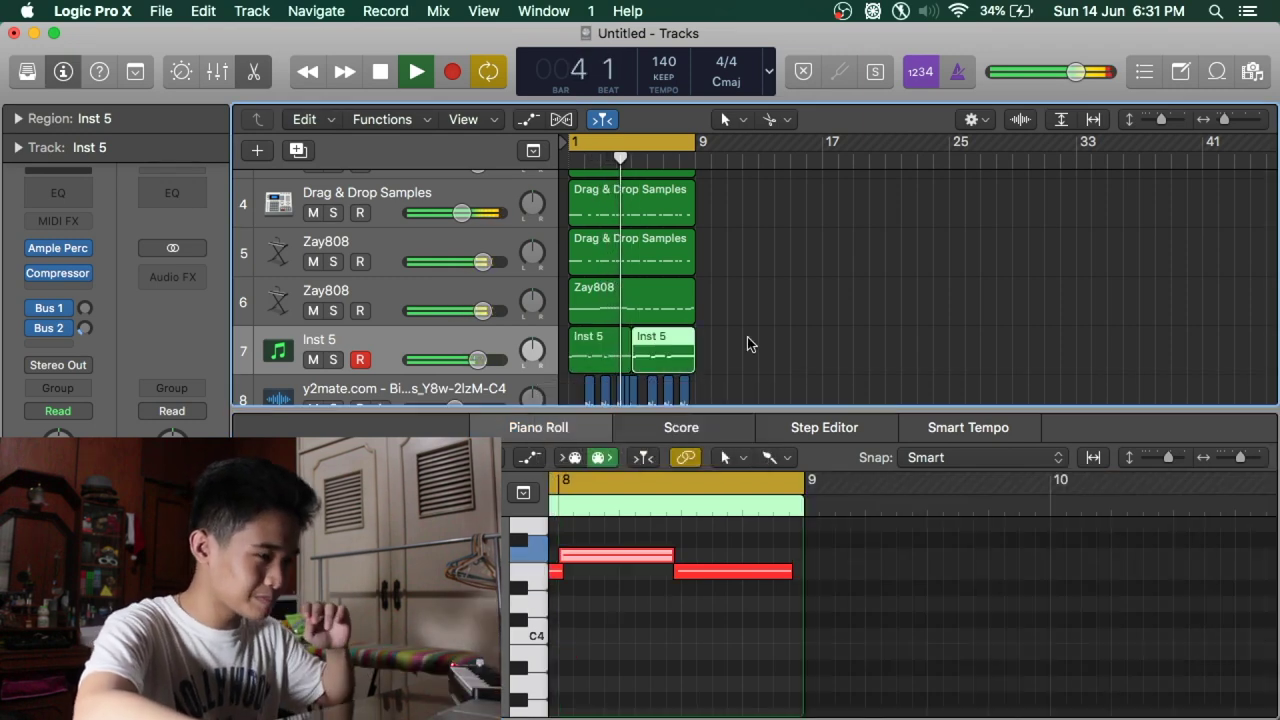
pyautogui.scroll(-1, 757, 336)
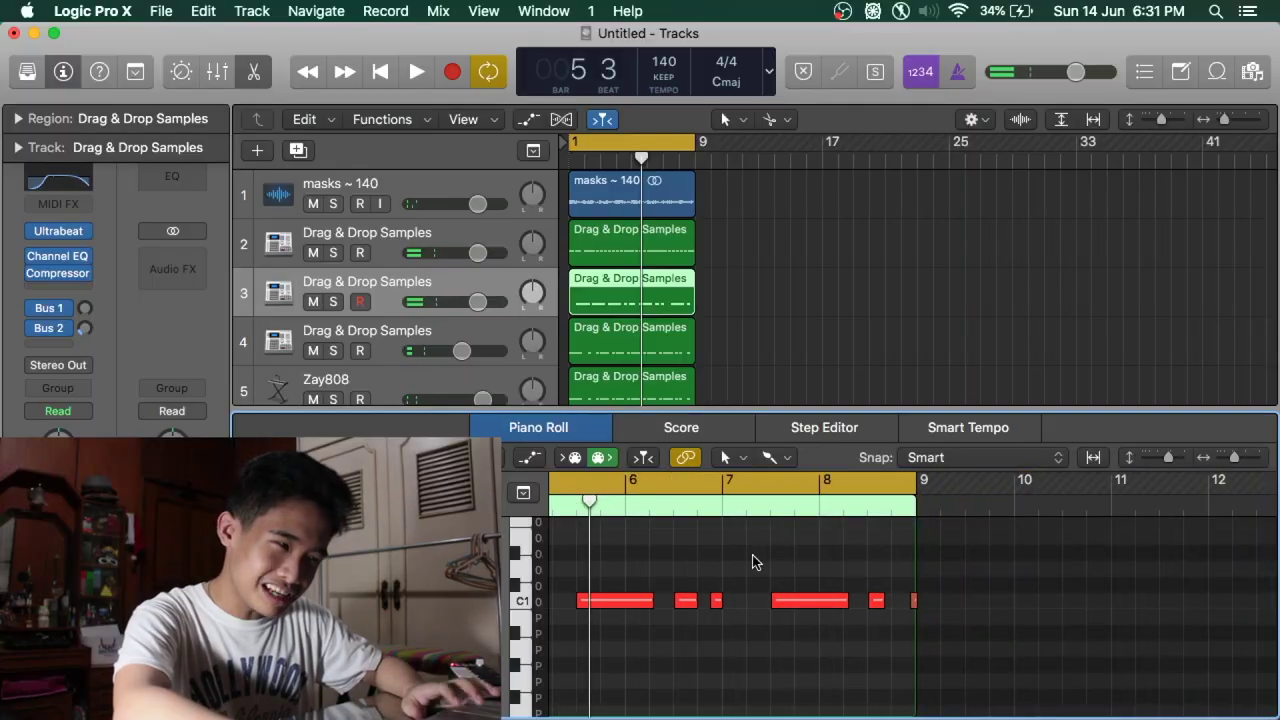
# Draw a descending velocity ramp down to 52 across the three short bar 1 notes of the track 3 pattern.
pyautogui.scroll(3, 810, 570)
pyautogui.press('space')
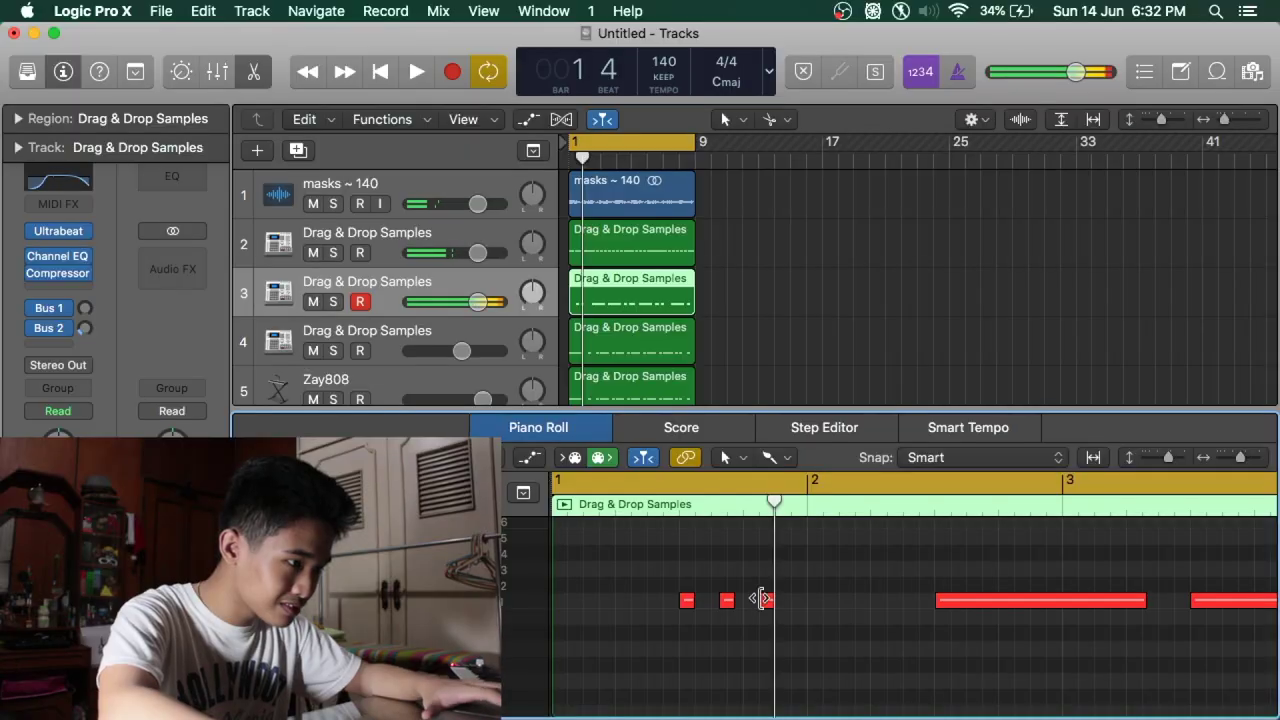
pyautogui.press('space')
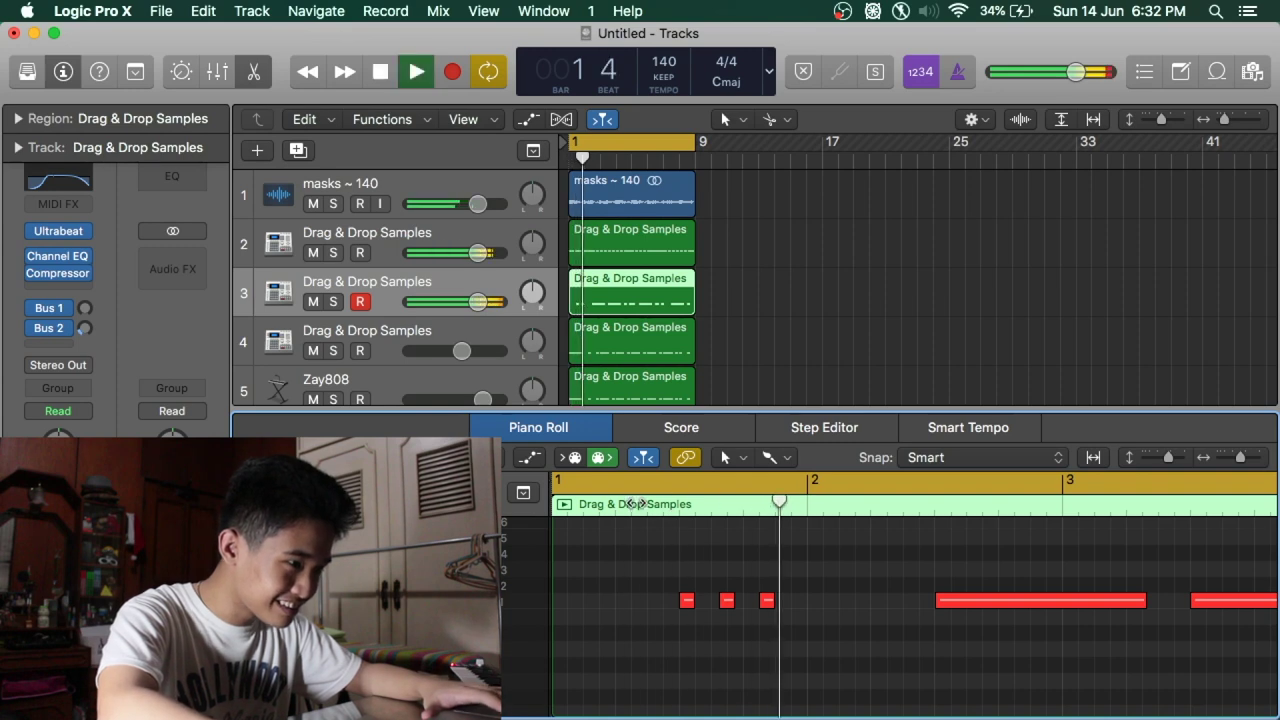
pyautogui.press('space')
pyautogui.scroll(-3, 712, 601)
pyautogui.scroll(4, 712, 601)
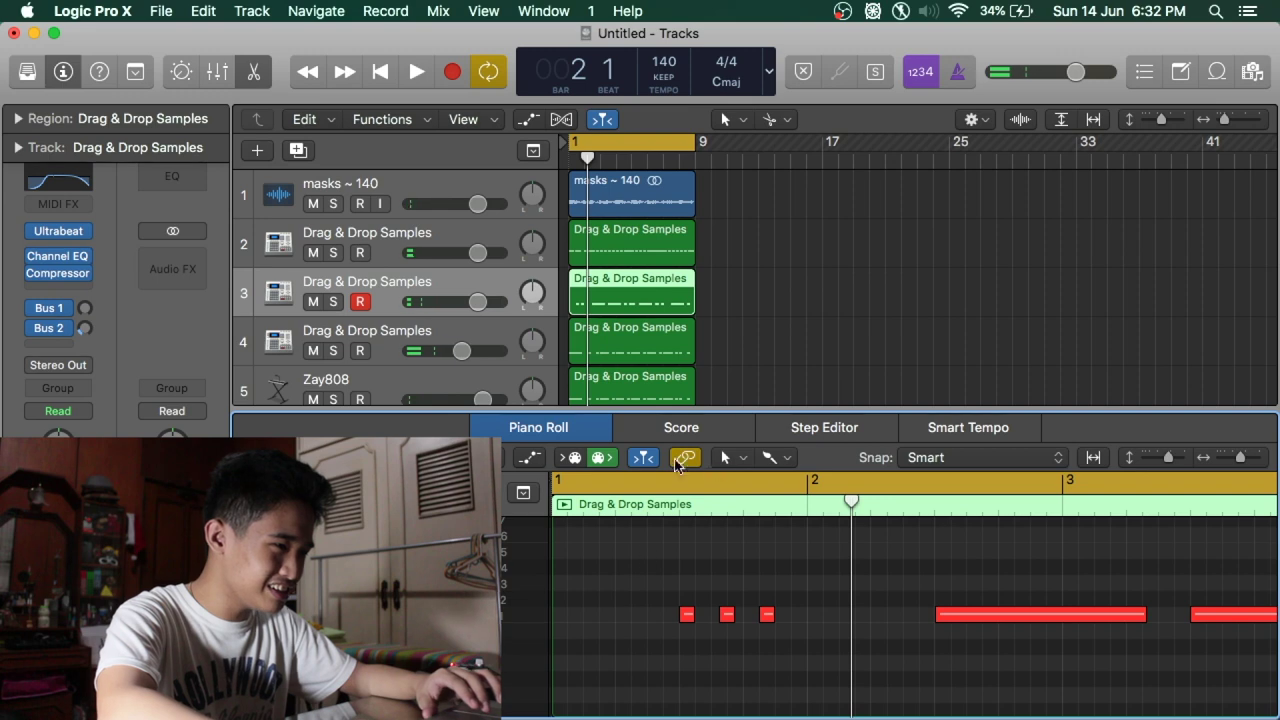
pyautogui.press('a')
pyautogui.moveTo(686, 649); pyautogui.dragTo(780, 677)
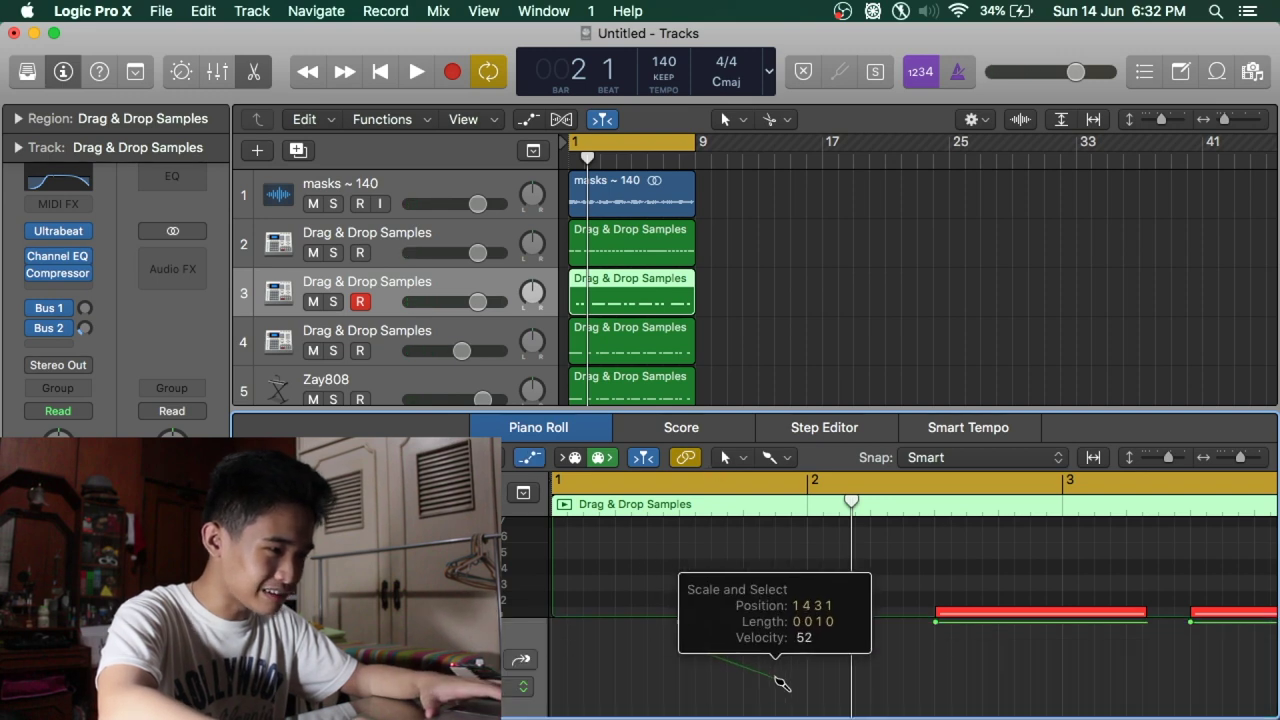
pyautogui.press('space')
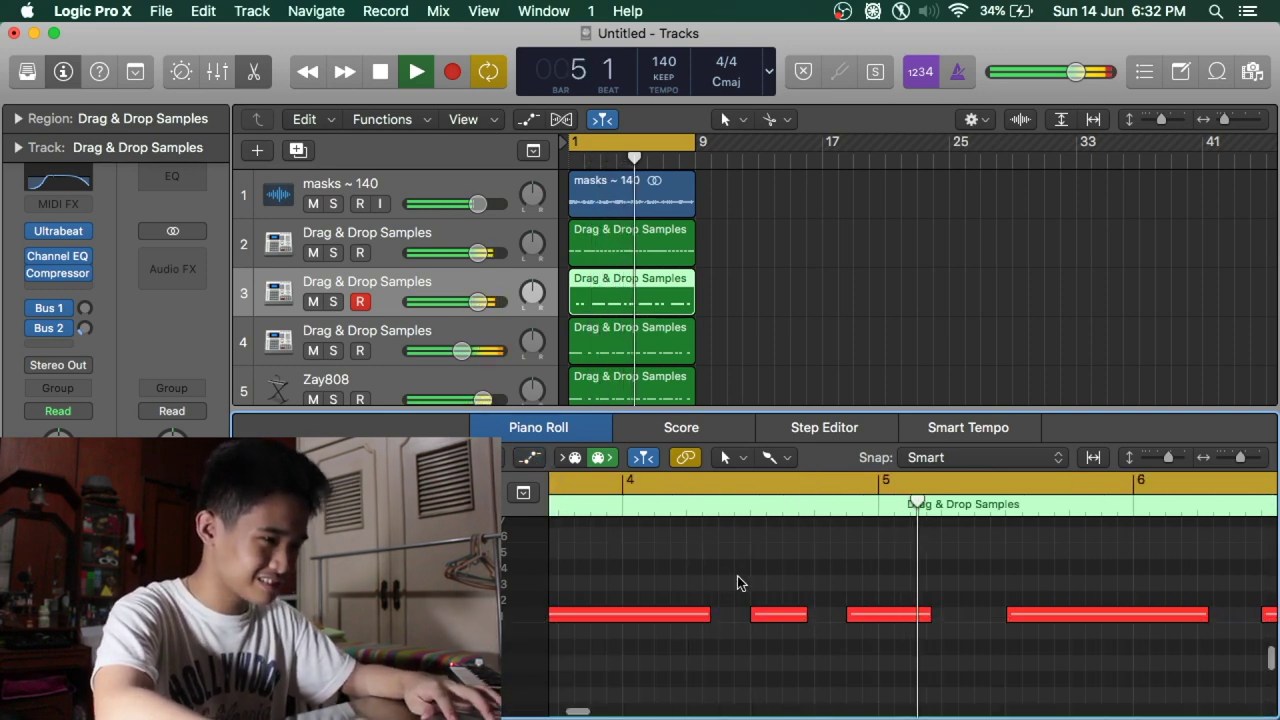
# Copy the three short ramped notes from bar 1 to the end of bar 8 in the track 3 pattern and play it back.
pyautogui.scroll(-5, 741, 583)
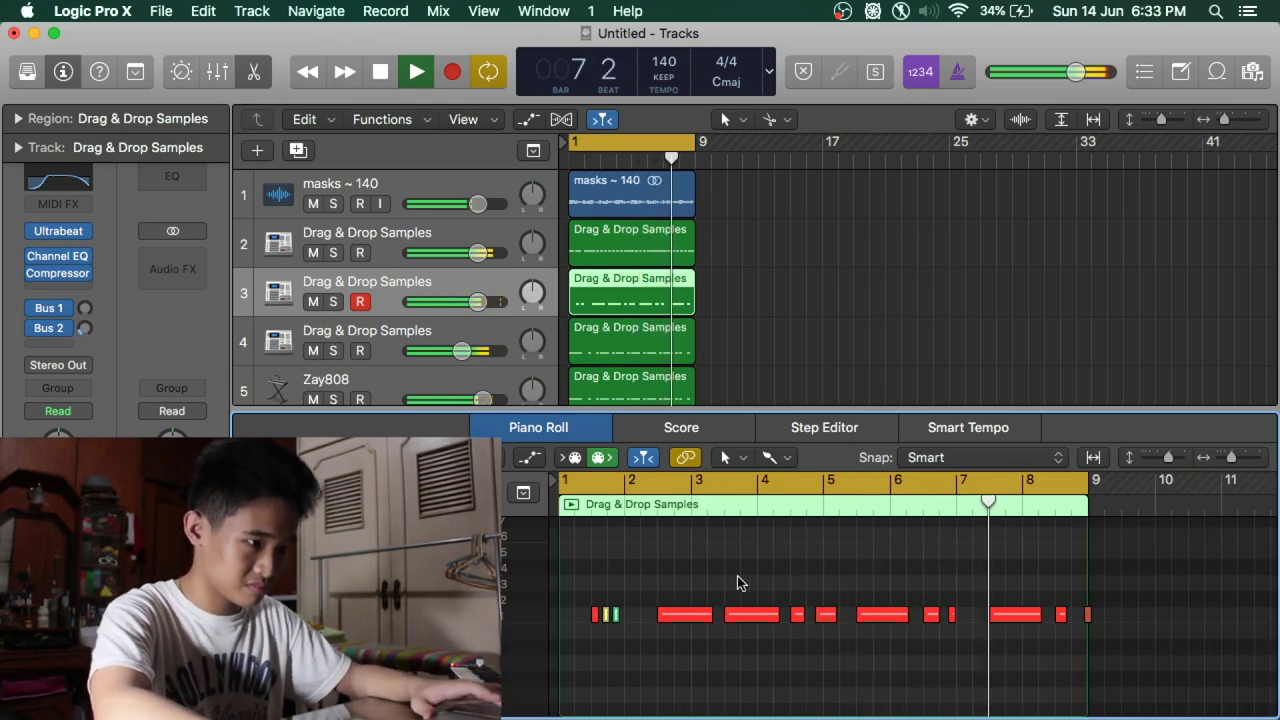
pyautogui.press('space')
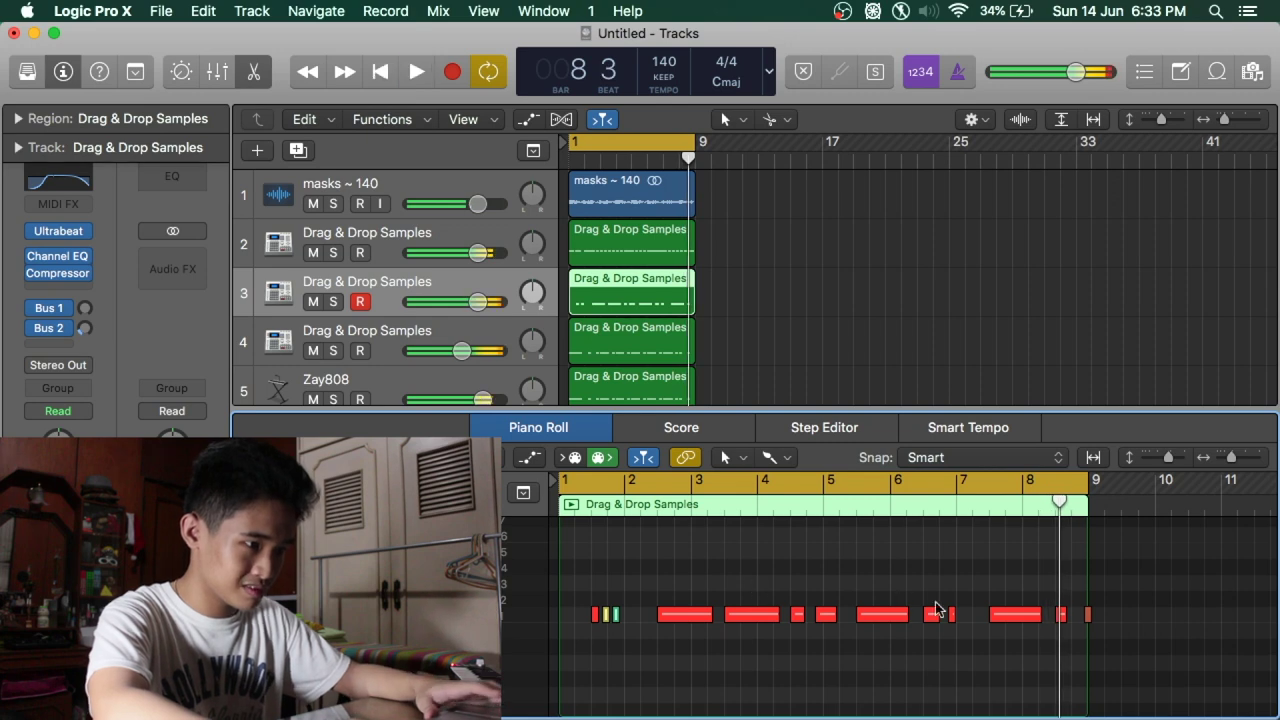
pyautogui.scroll(2, 766, 614)
pyautogui.moveTo(637, 621); pyautogui.dragTo(1205, 620)
pyautogui.hscroll(-2, 860, 580)
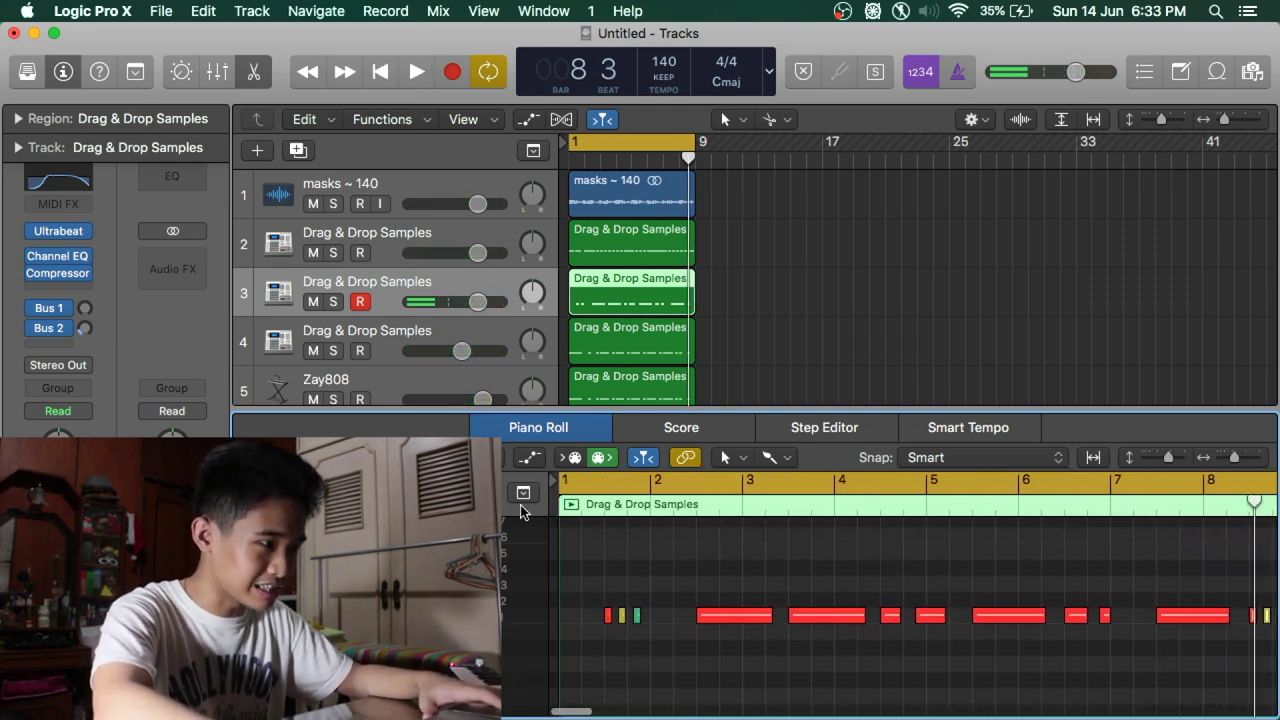
pyautogui.press('space')
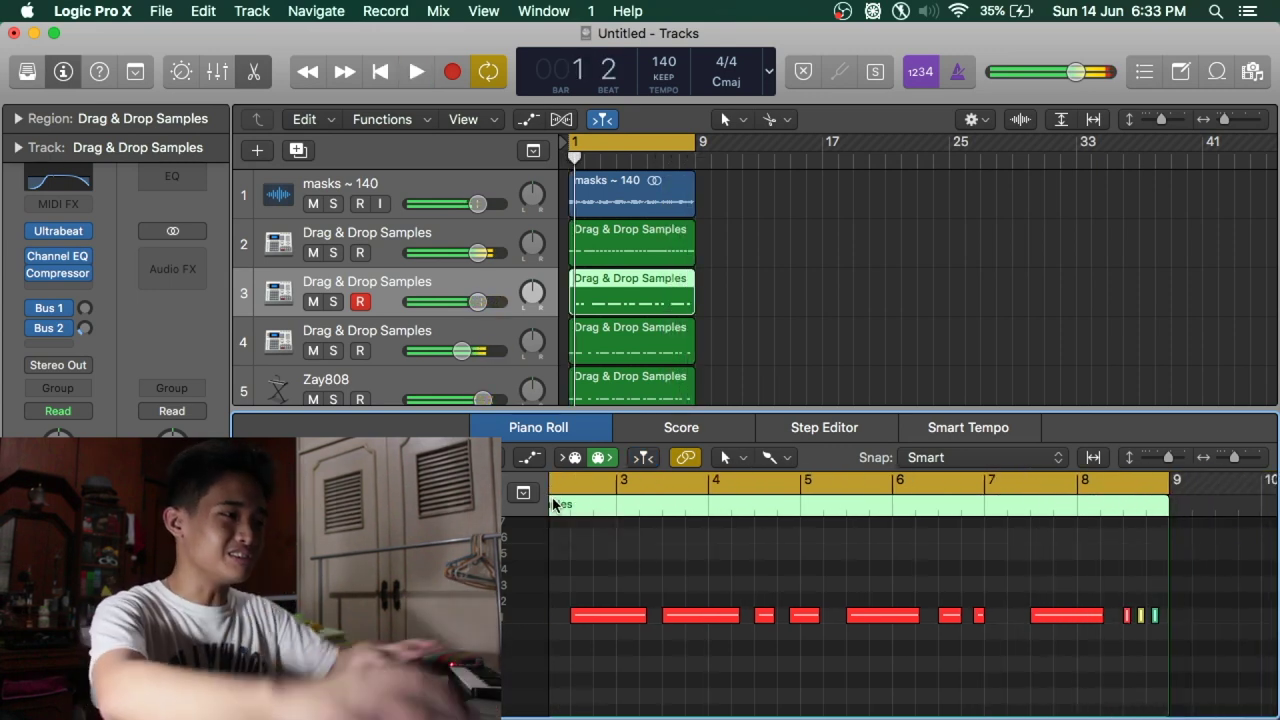
# Draw descending velocity ramps on the track 2 pattern's notes in bar 3 and across bars 7 to 8, and play the result.
pyautogui.press('space')
pyautogui.click(690, 250)
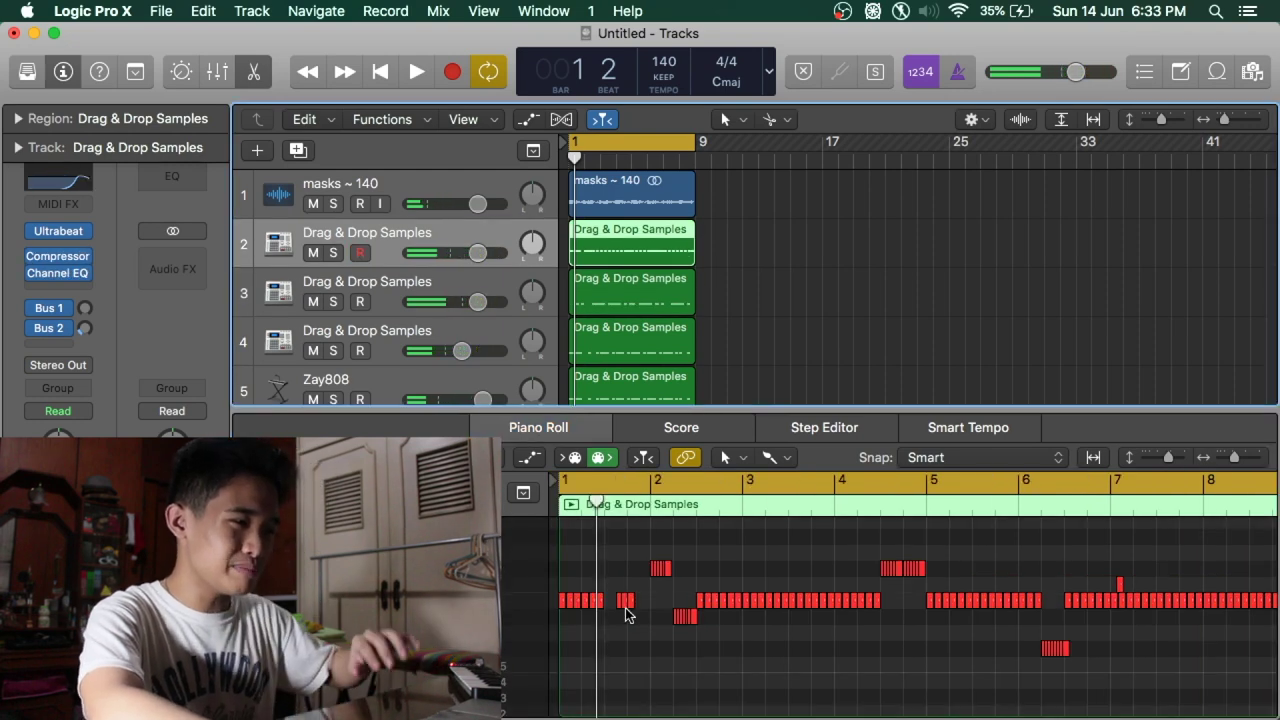
pyautogui.click(527, 458)
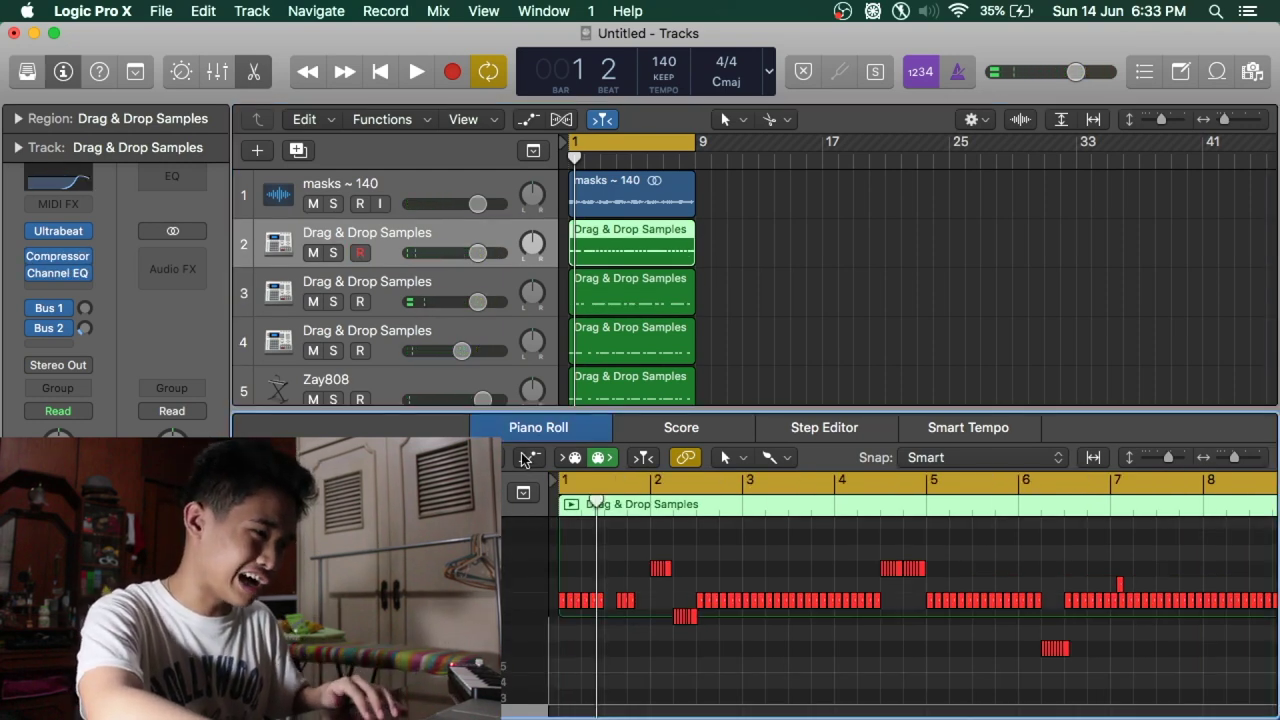
pyautogui.moveTo(752, 622); pyautogui.dragTo(797, 654)
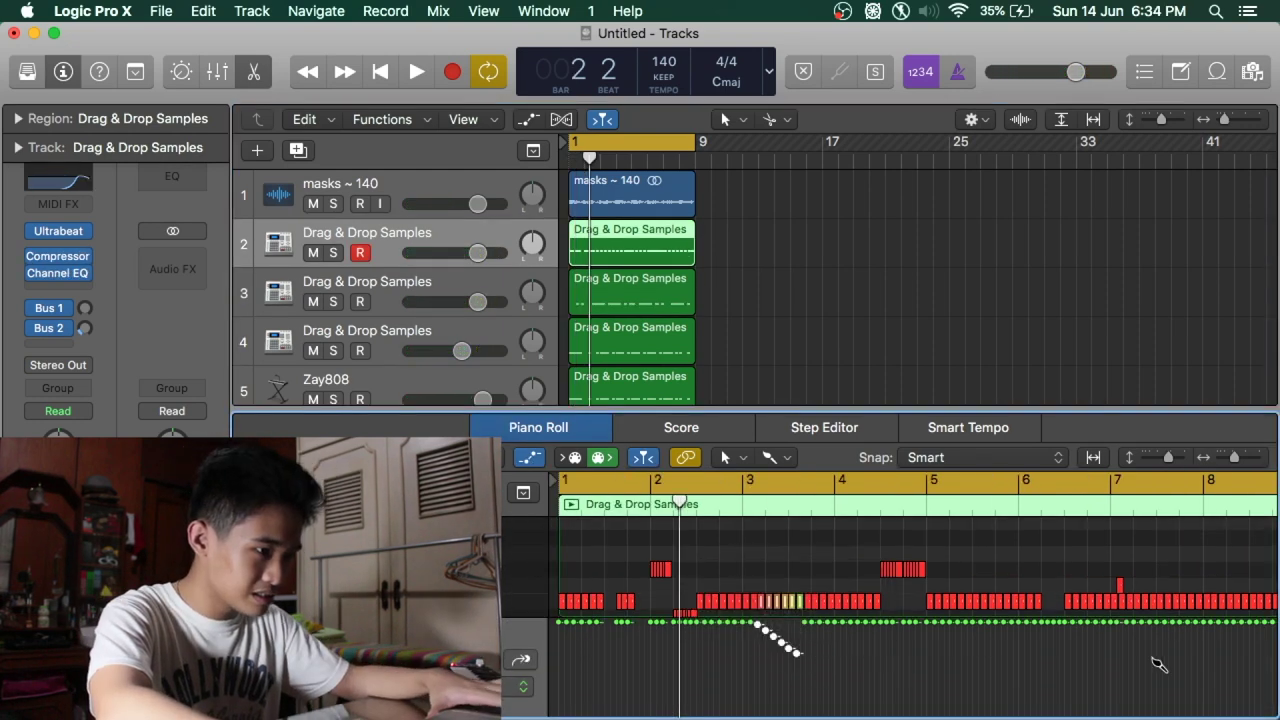
pyautogui.moveTo(1180, 662); pyautogui.dragTo(1245, 675)
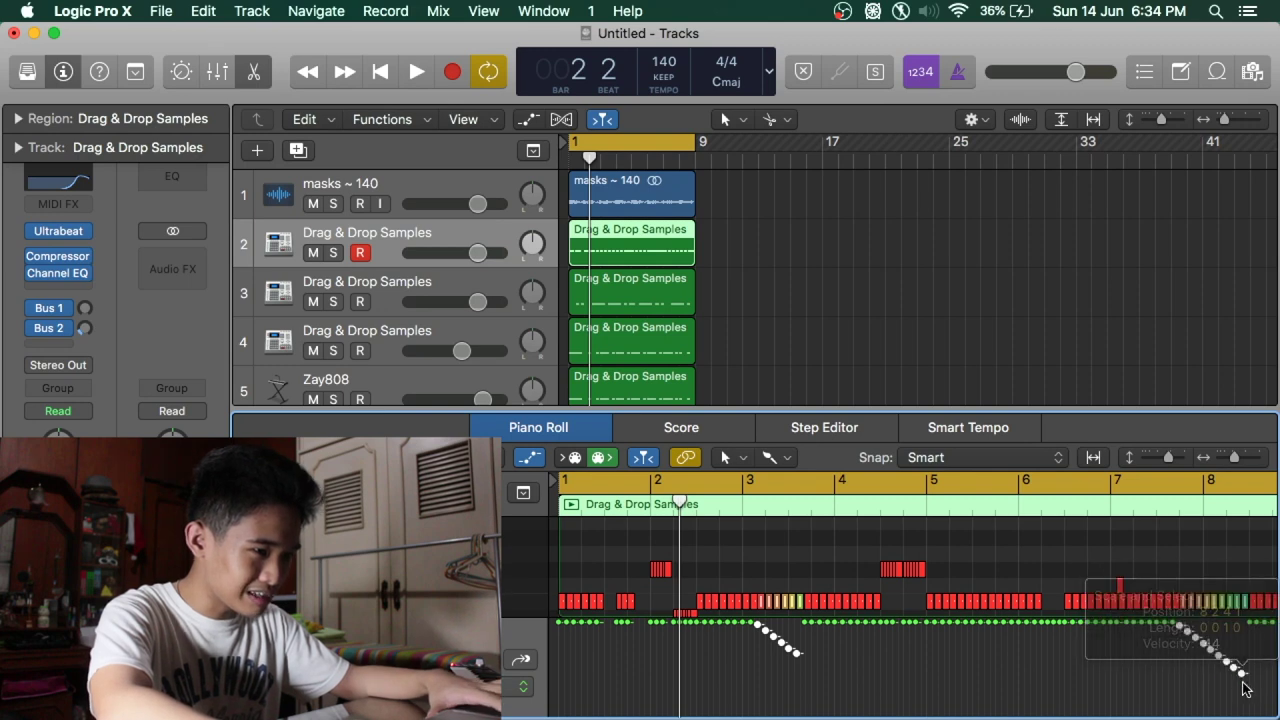
pyautogui.press('space')
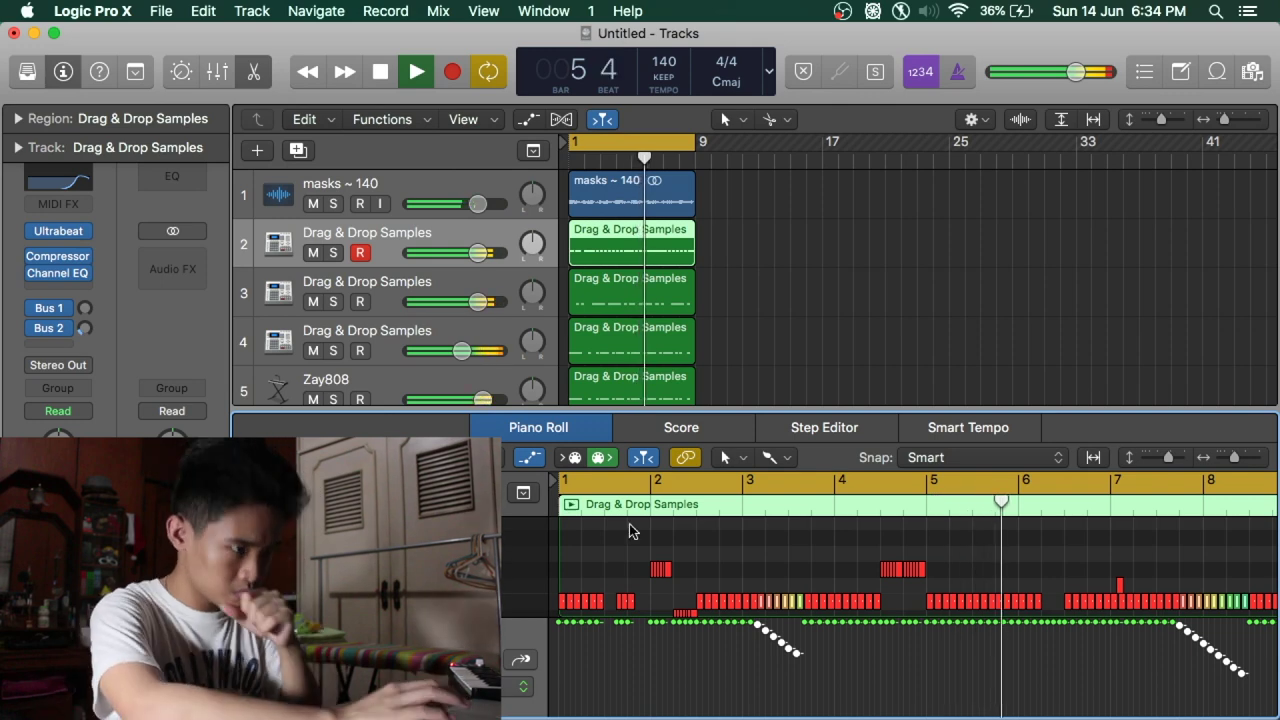
# Open the Ample Perc instrument of the Inst 5 track.
pyautogui.hscroll(5, 993, 617)
pyautogui.hscroll(1, 993, 617)
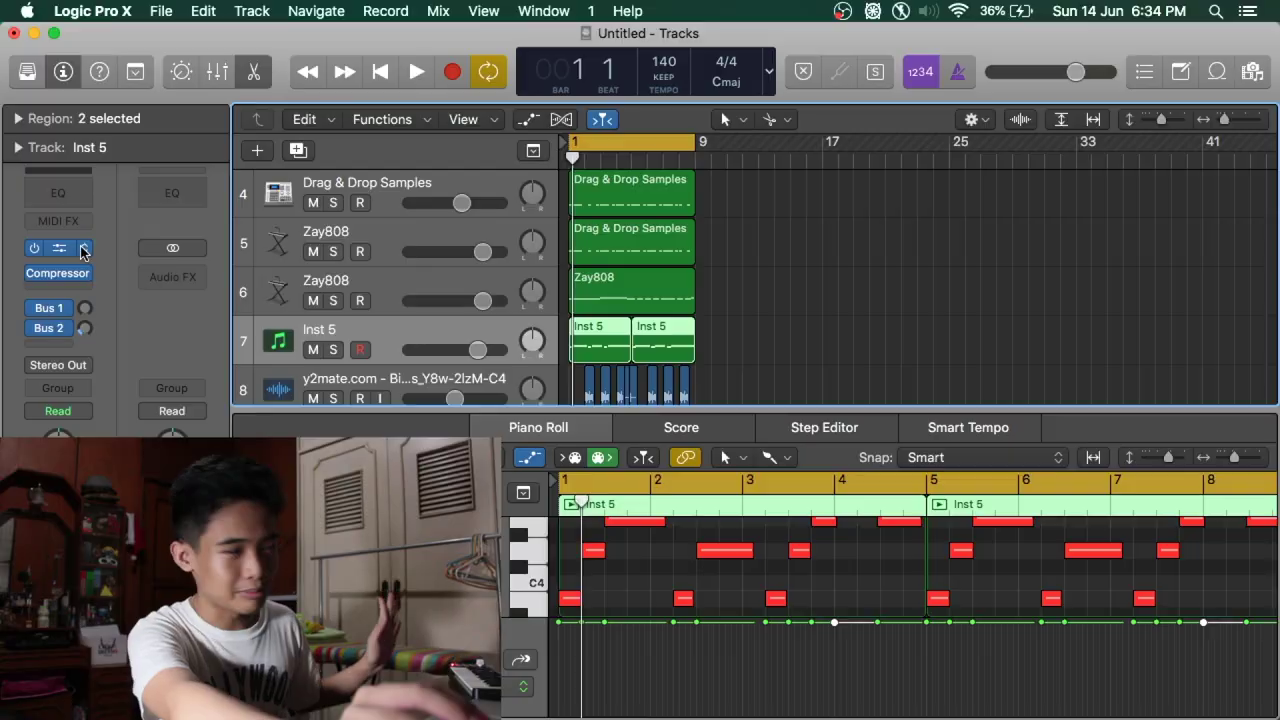
pyautogui.click(63, 251)
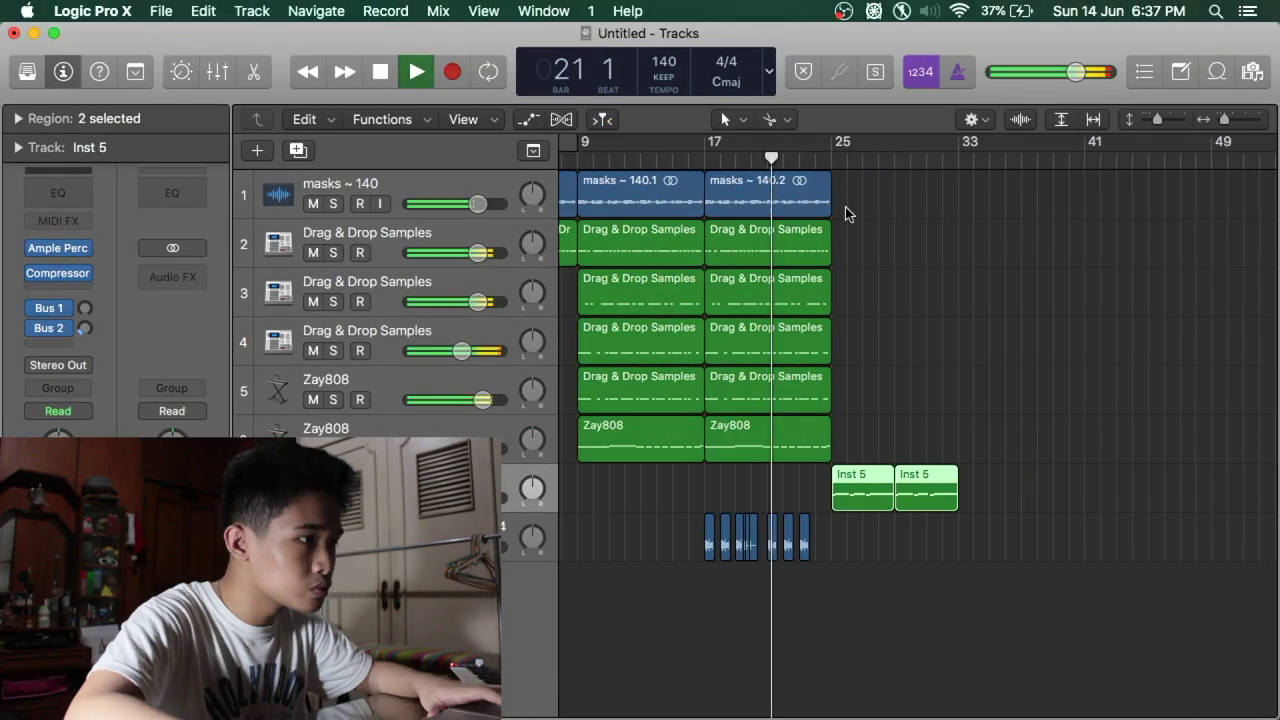
# Copy the masks region and the track 3 and track 4 sample patterns from bar 17 to bar 25, leaving track 2 empty there.
pyautogui.moveTo(768, 200); pyautogui.dragTo(895, 200)
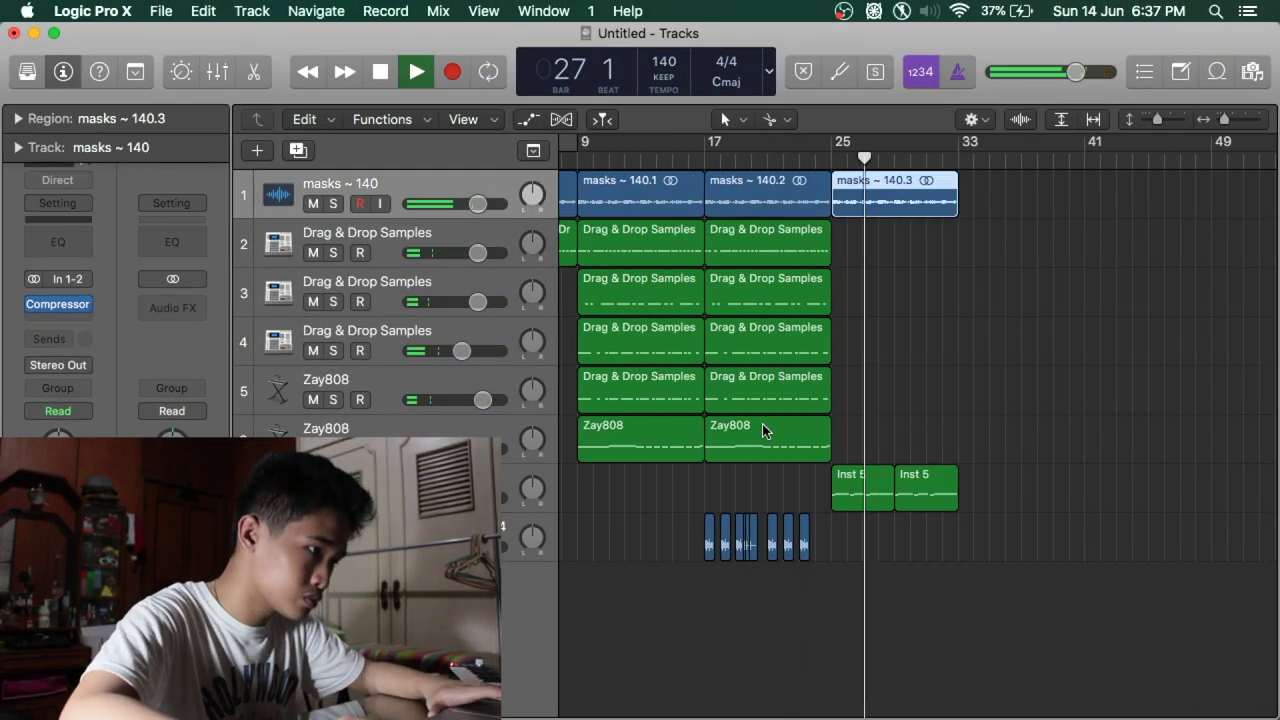
pyautogui.press('space')
pyautogui.press('space')
pyautogui.moveTo(739, 243); pyautogui.dragTo(866, 243)
pyautogui.press('Delete')
pyautogui.moveTo(776, 292); pyautogui.dragTo(903, 292)
pyautogui.moveTo(790, 345); pyautogui.dragTo(917, 345)
# Fill the section at bar 33 with copied patterns and duplicate it to bar 41 together with the chopped sound effects from bar 17.
pyautogui.hscroll(-3, 1062, 495)
pyautogui.press('space')
pyautogui.hscroll(4, 1066, 495)
pyautogui.moveTo(774, 249); pyautogui.dragTo(1001, 249)
pyautogui.moveTo(709, 540); pyautogui.dragTo(1089, 540)
pyautogui.moveTo(1111, 491); pyautogui.dragTo(1000, 195)
pyautogui.moveTo(1000, 195); pyautogui.dragTo(1127, 195)
# Play the arrangement and balance its levels by raising the masks track and lowering tracks 3 and 4, finally hiding the inspector.
pyautogui.click(469, 11)
pyautogui.press('space')
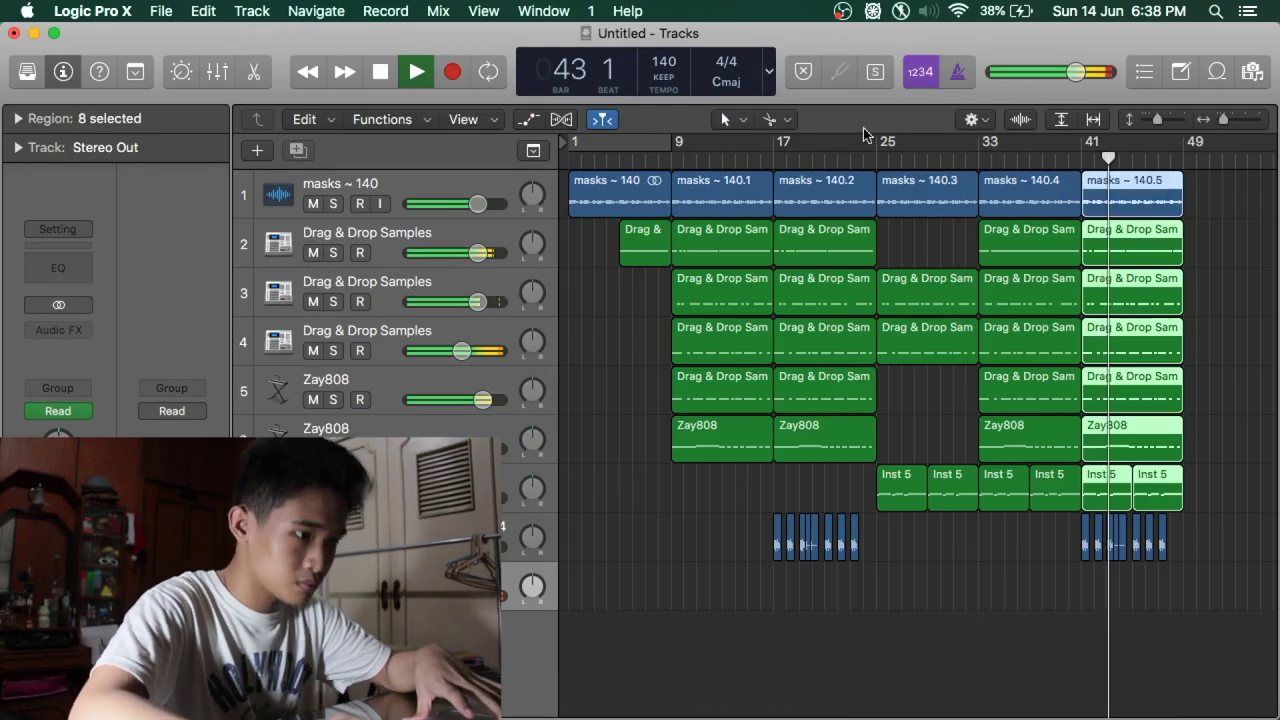
pyautogui.press('x')
pyautogui.moveTo(543, 584); pyautogui.dragTo(543, 578)
pyautogui.moveTo(1012, 544)
pyautogui.mouseDown()
pyautogui.moveTo(1012, 611)
pyautogui.moveTo(1012, 544)
pyautogui.mouseUp()
pyautogui.click(995, 155)
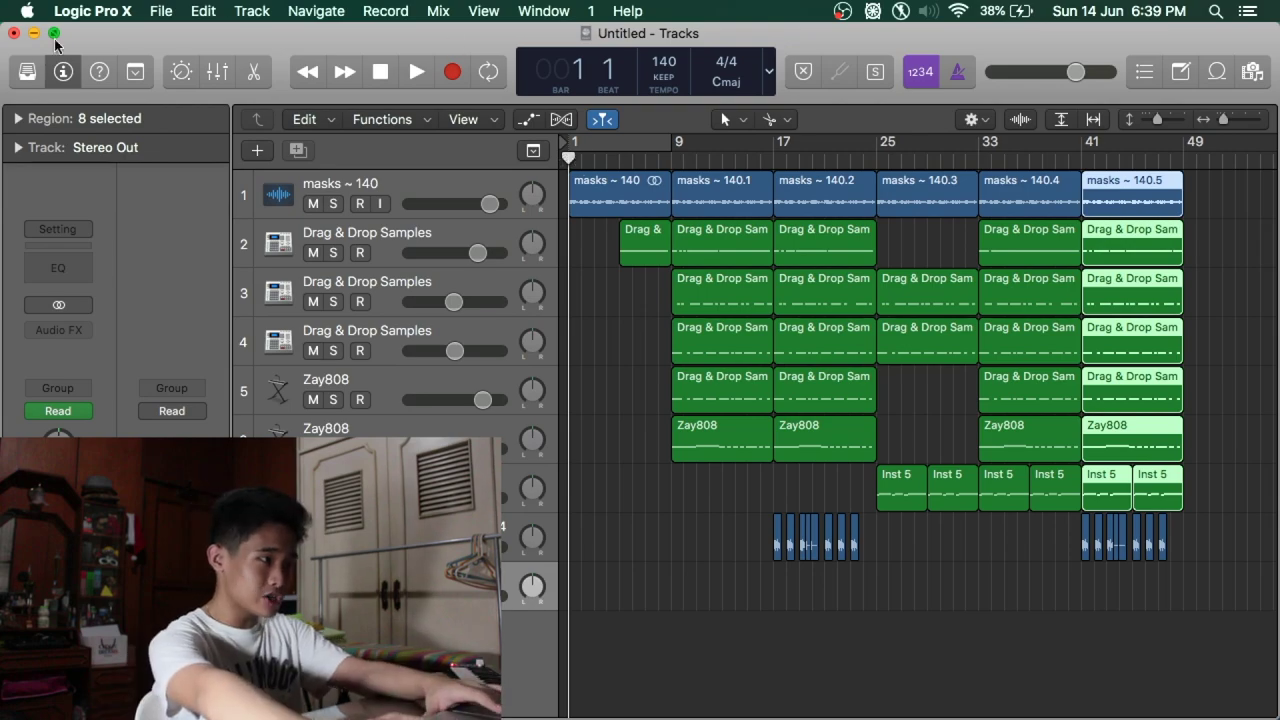
pyautogui.click(64, 72)
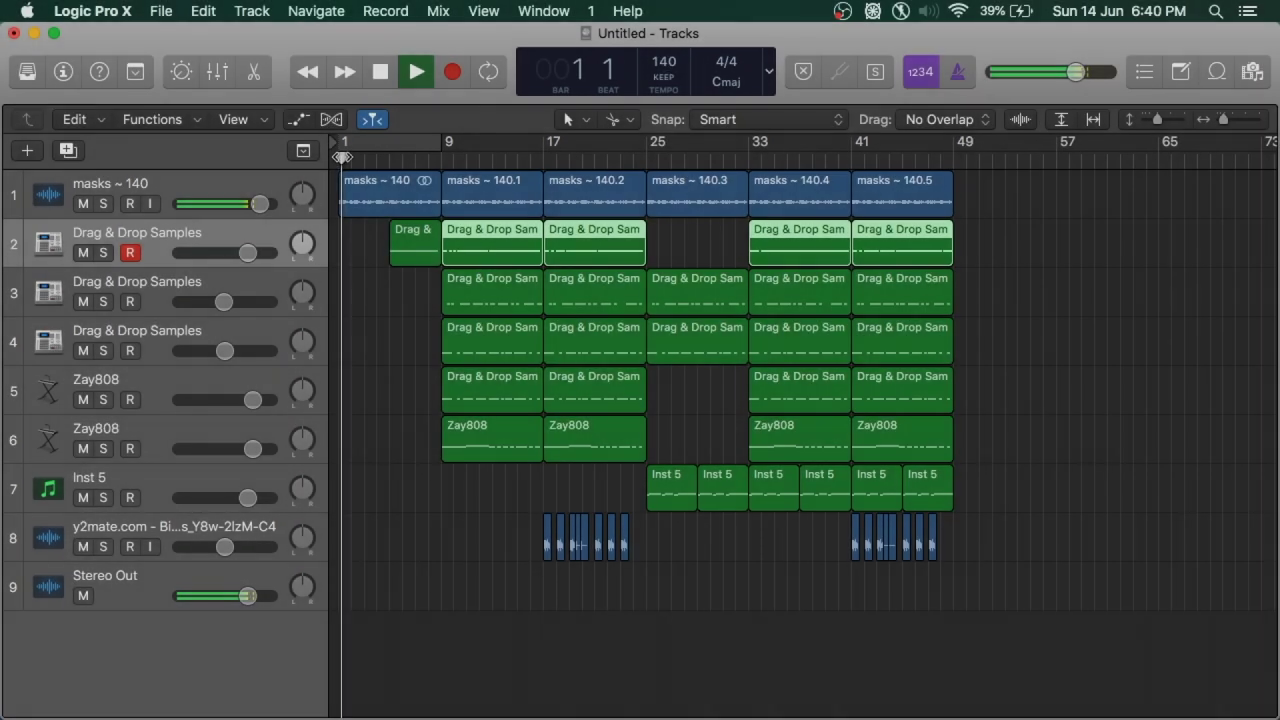